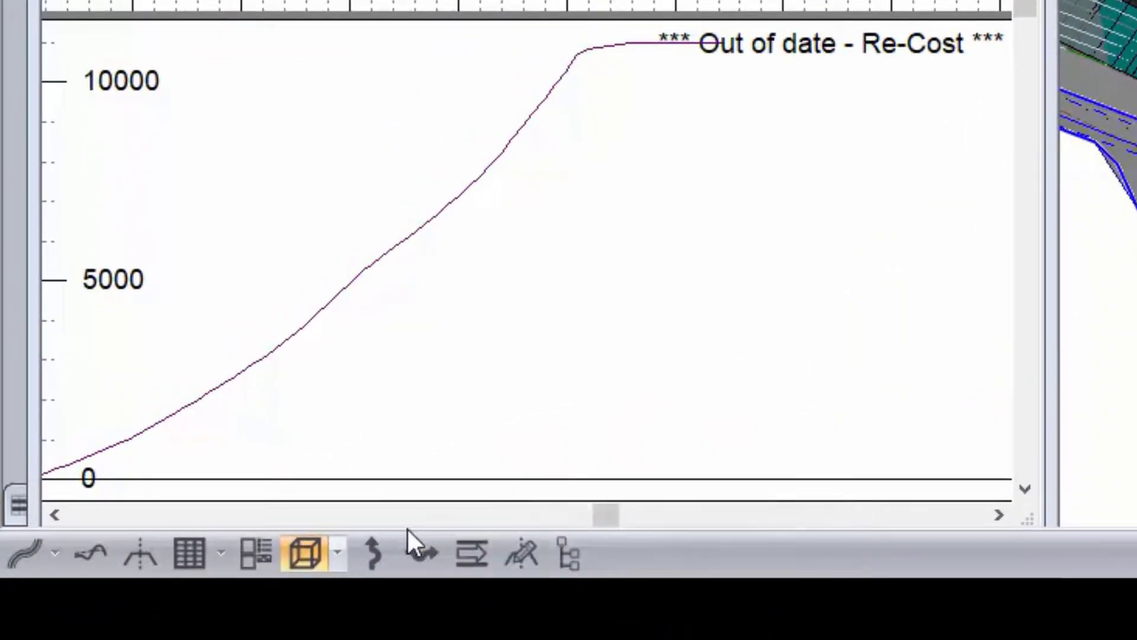
- Open the Multi-Plot window maximized and view the pages of its D_Size_Plan_Profile-3 and D_Size_Cross_Section chapters
left_click(250, 559)
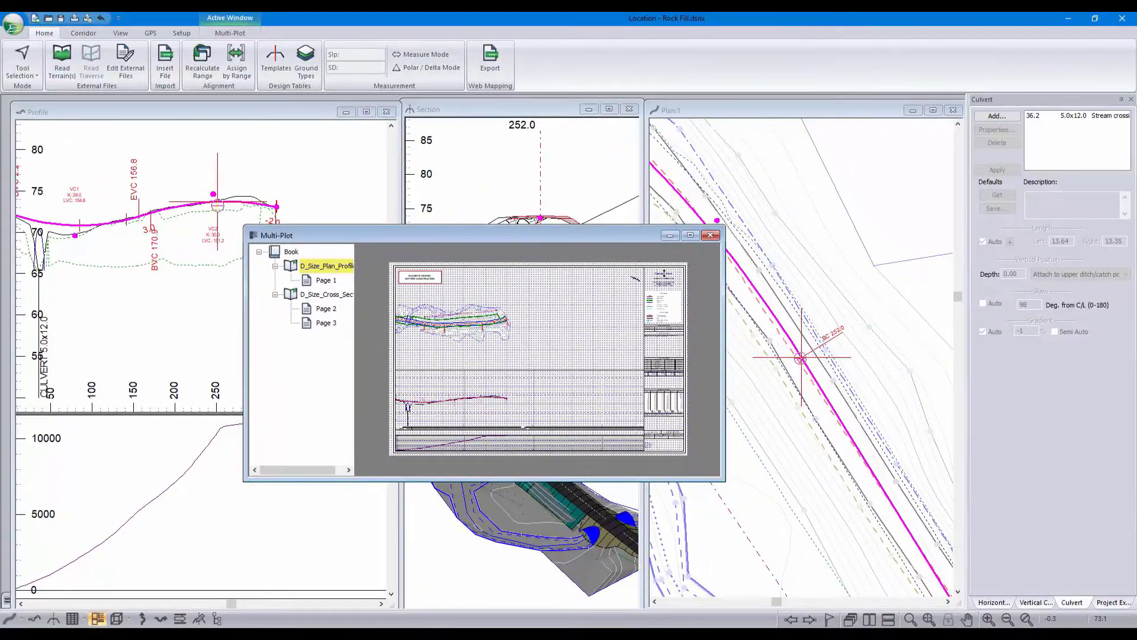
left_click(691, 236)
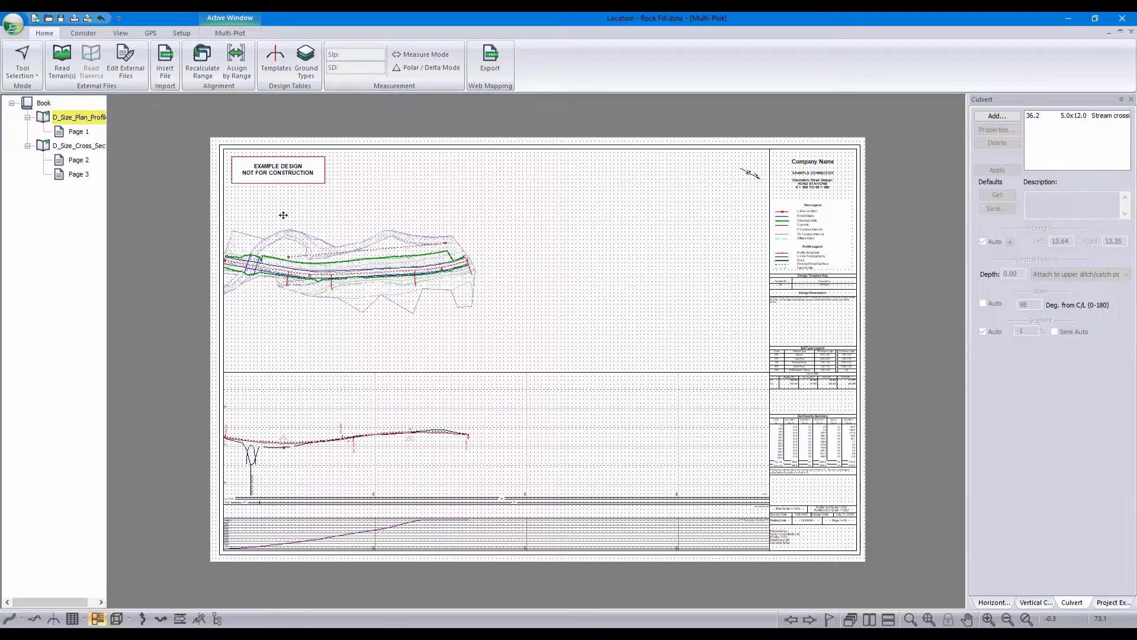
left_click(79, 146)
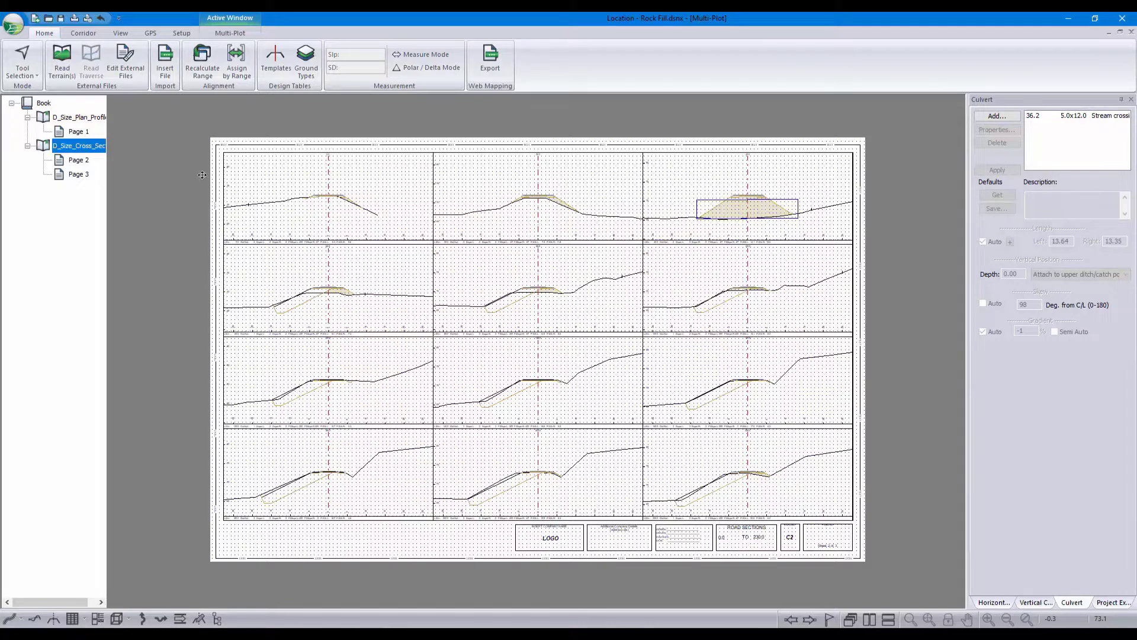
left_click(89, 175)
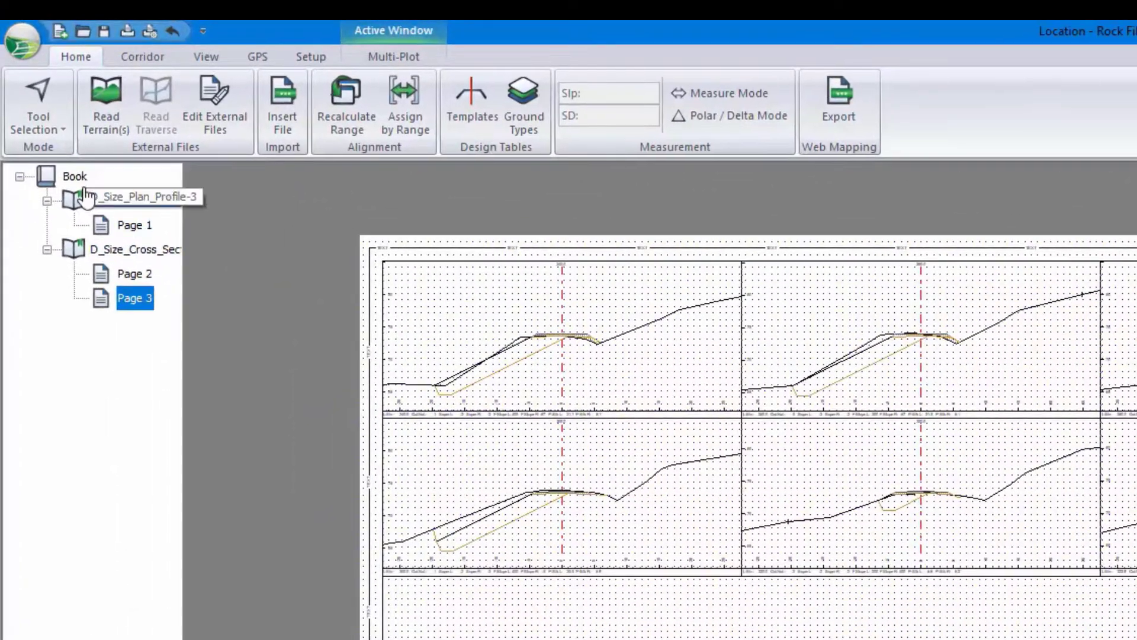
left_click(129, 252)
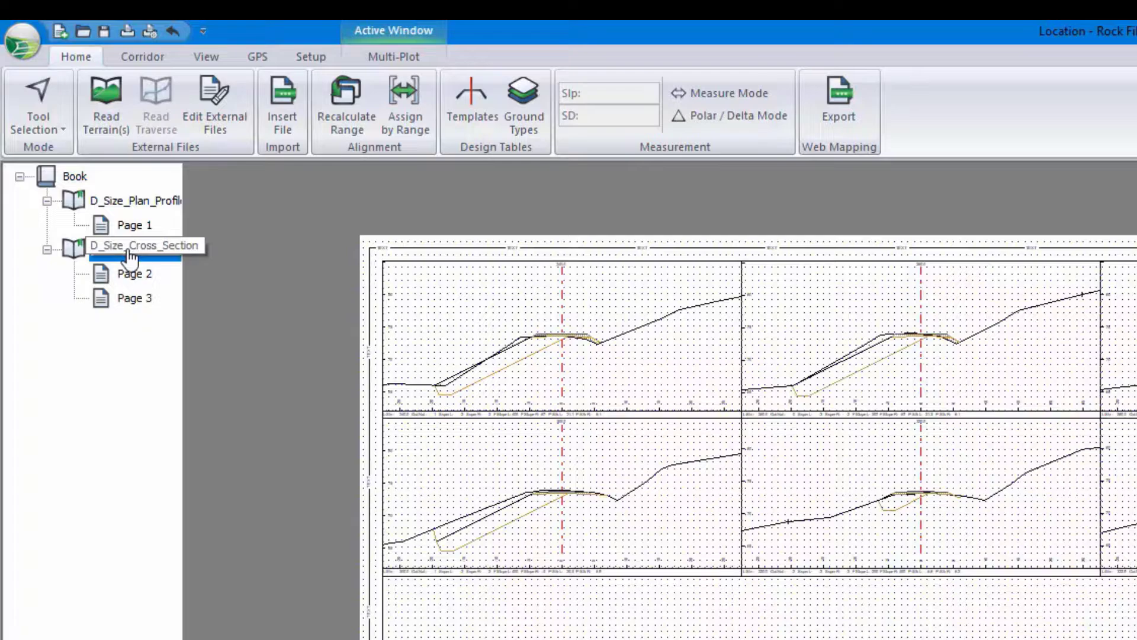
left_click(74, 176)
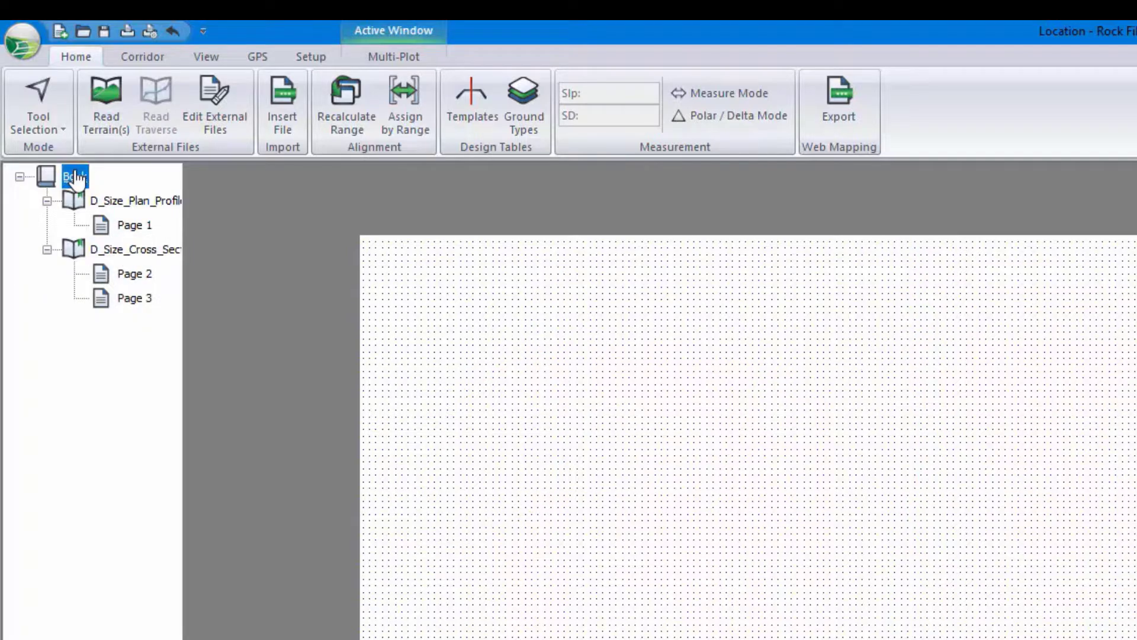
left_click(126, 200)
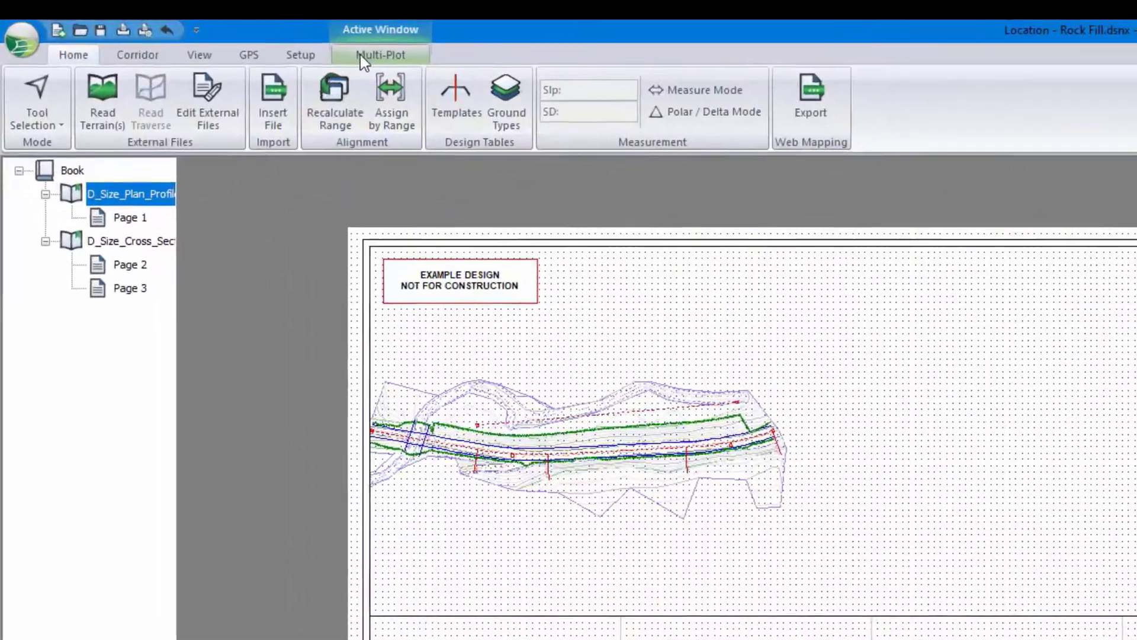
- Add a new Blank chapter to the book and delete it again
left_click(221, 34)
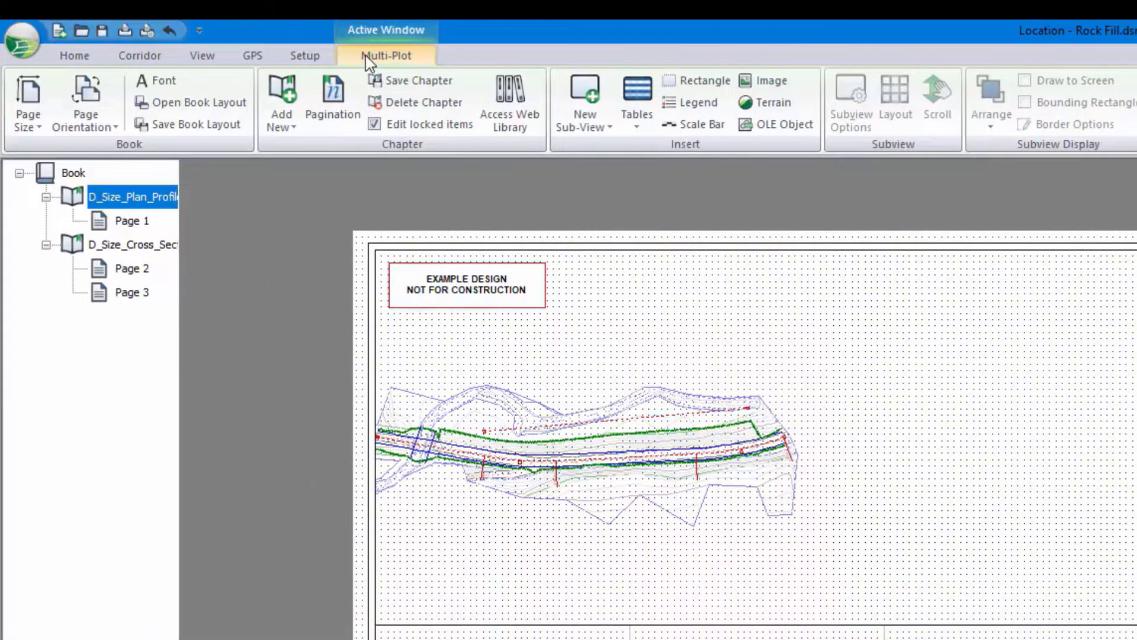
left_click(286, 123)
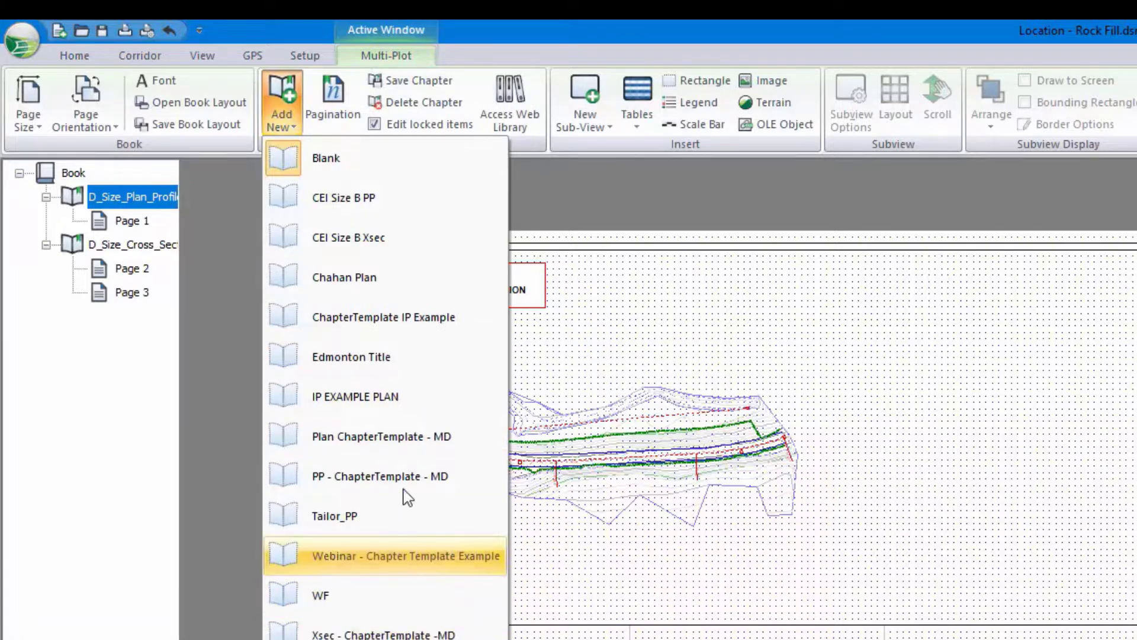
left_click(362, 161)
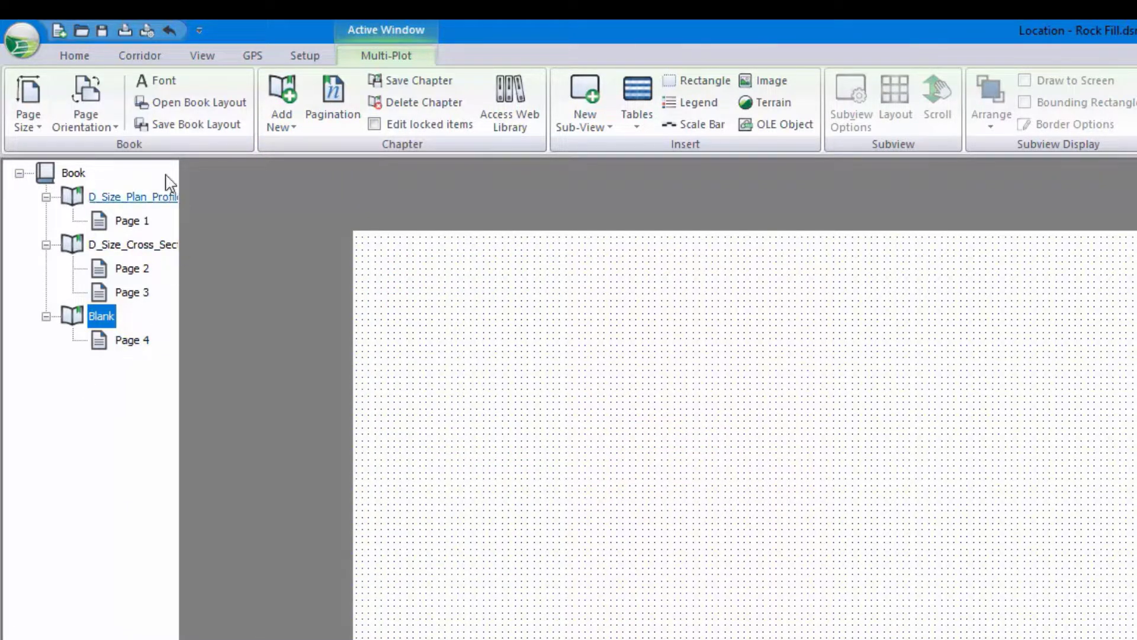
right_click(109, 320)
left_click(167, 331)
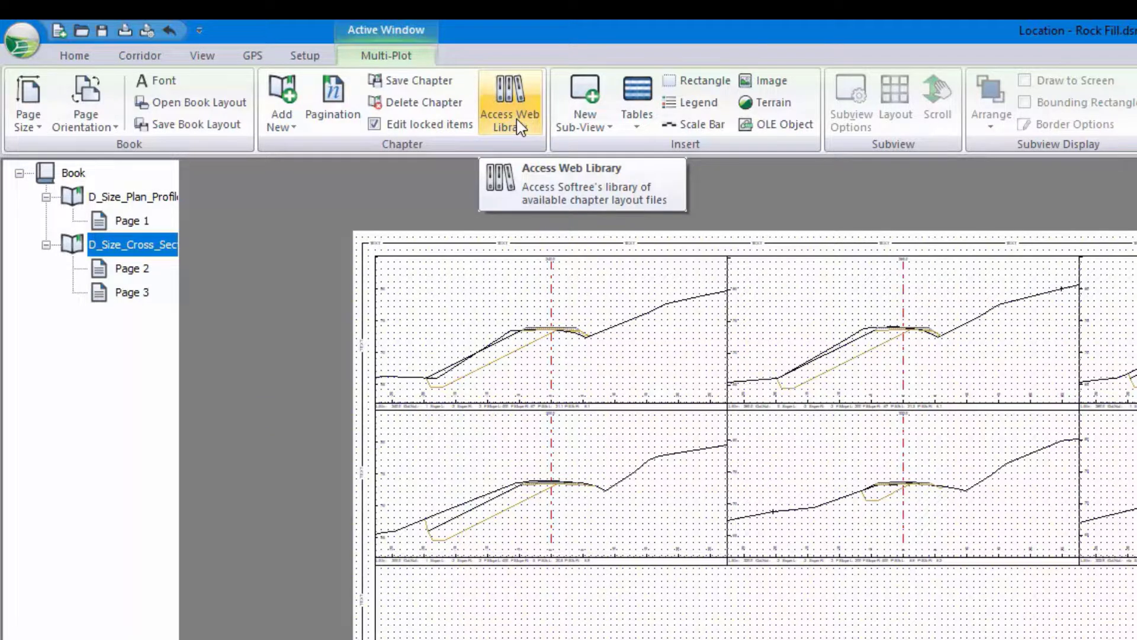
- Add the D_Size_Block_Title chapter layout from the web library to the book
left_click(519, 124)
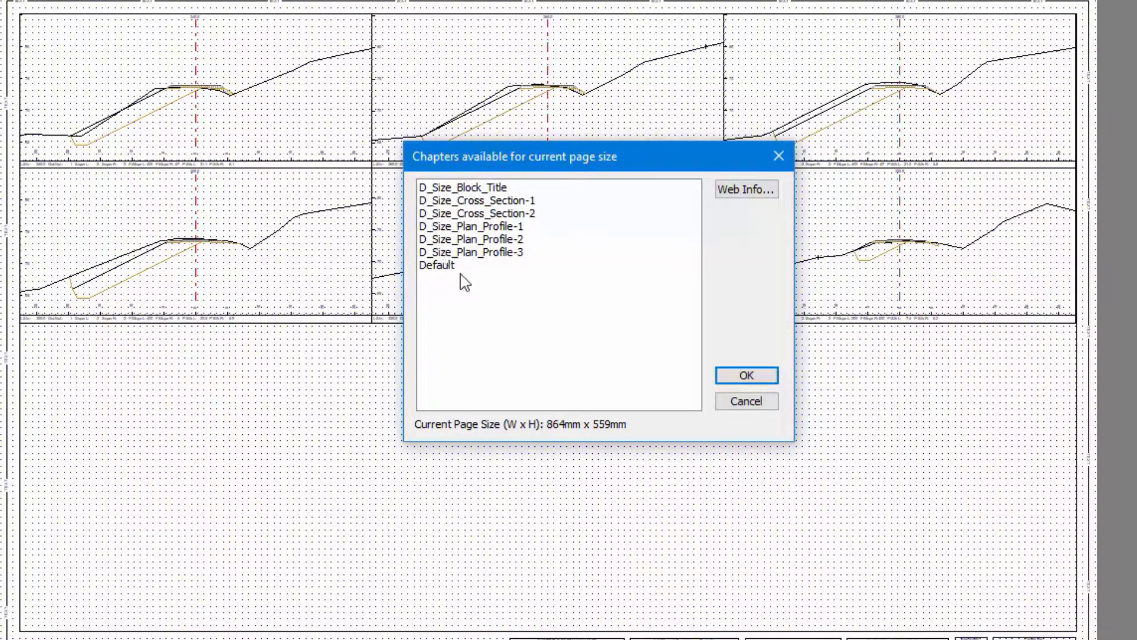
left_click(489, 188)
left_click(747, 375)
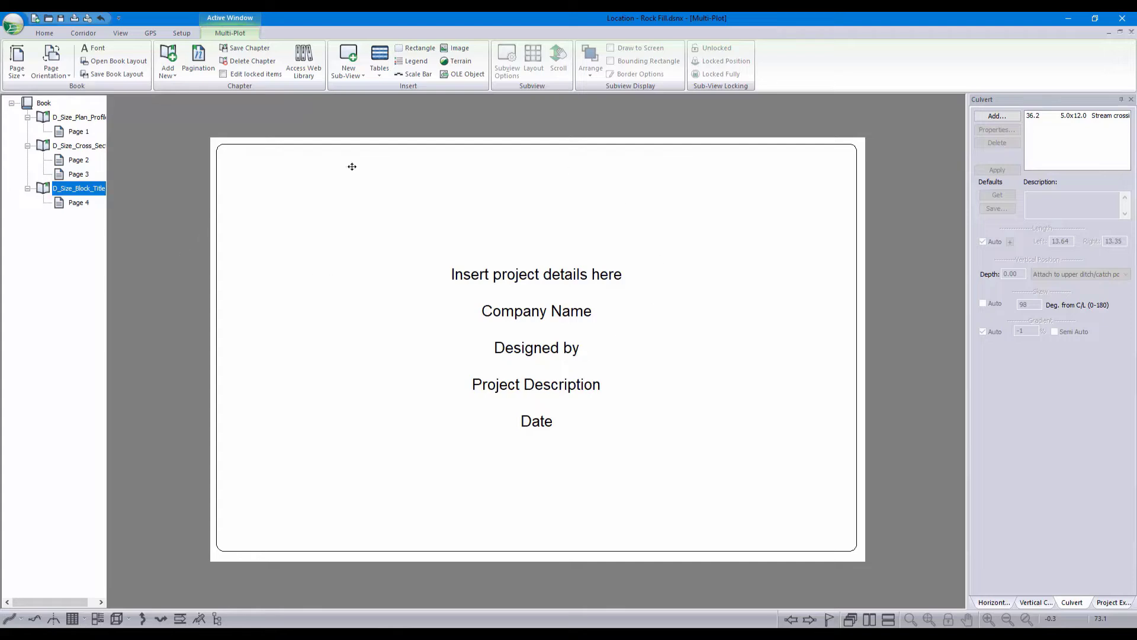
- Open the options of the title page's text rectangle for viewing and close them without changes
left_click(383, 324)
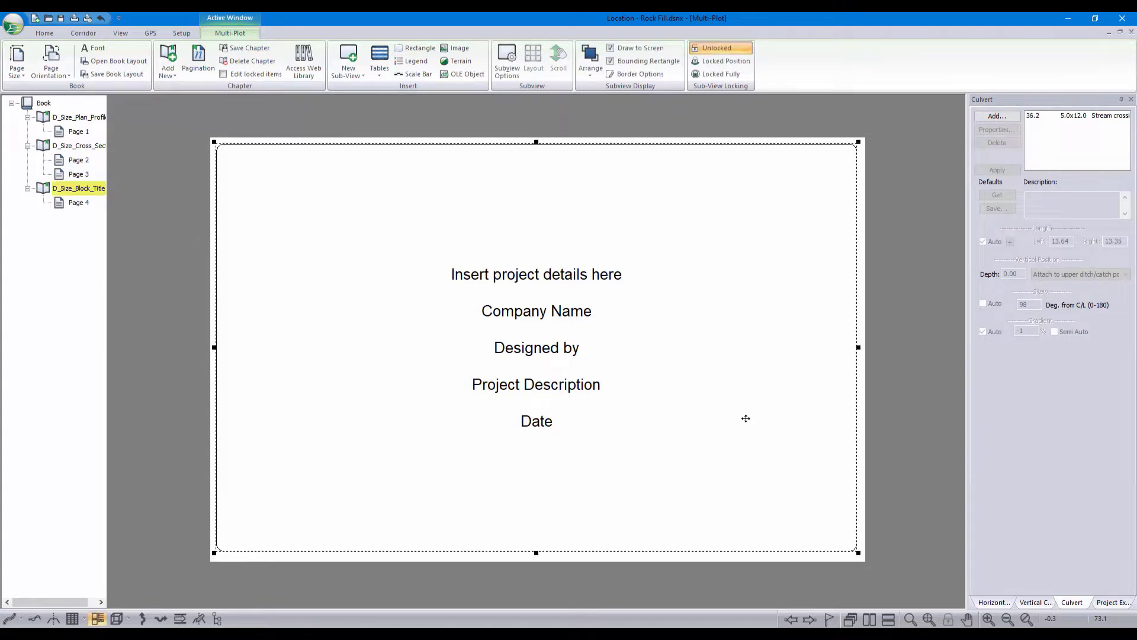
double_click(580, 404)
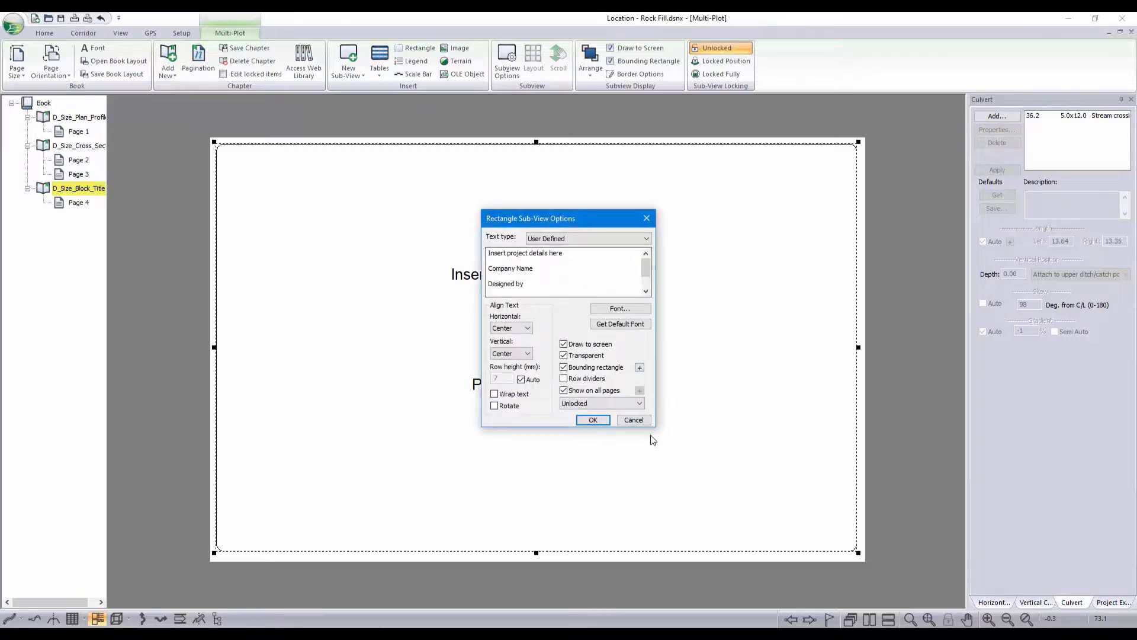
left_click(634, 421)
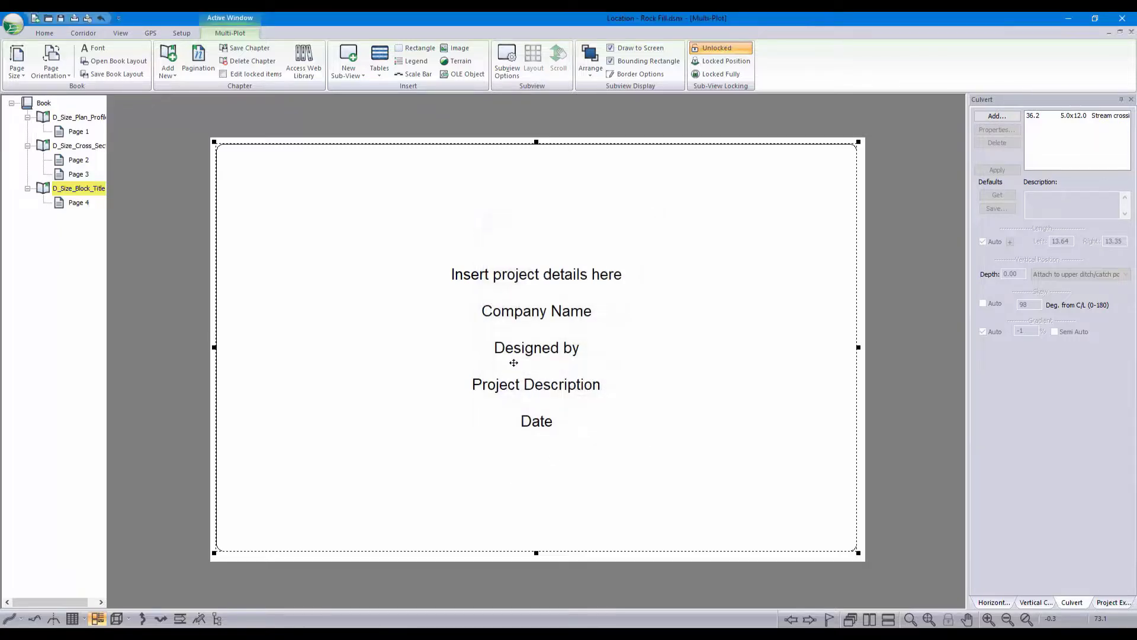
- Move the D_Size_Block_Title chapter up to the first place in the book
right_click(86, 193)
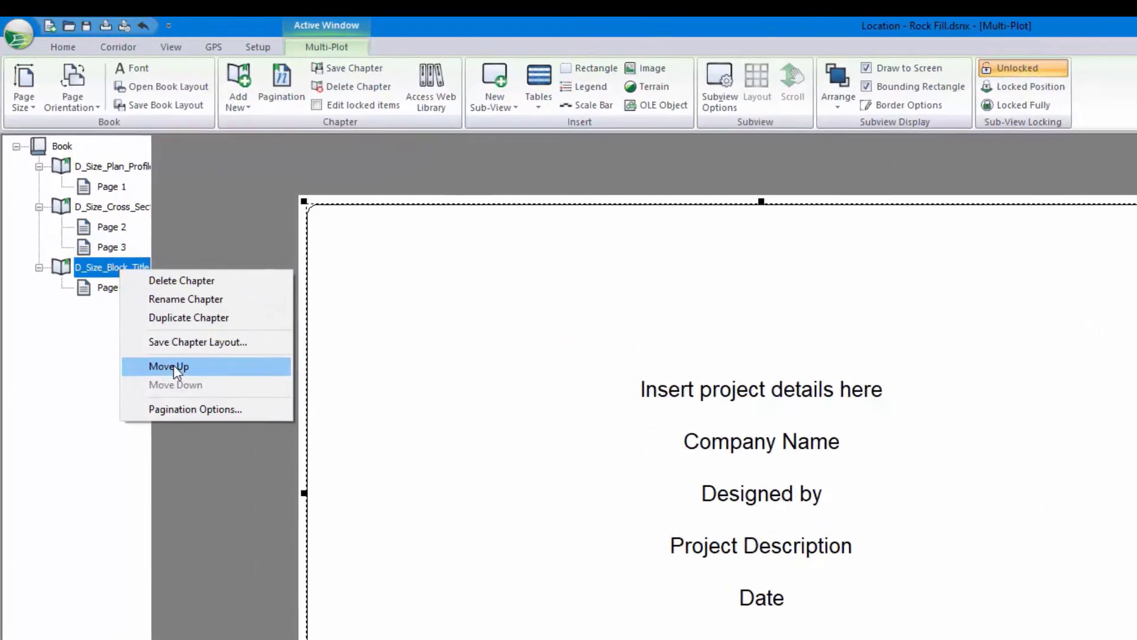
left_click(119, 258)
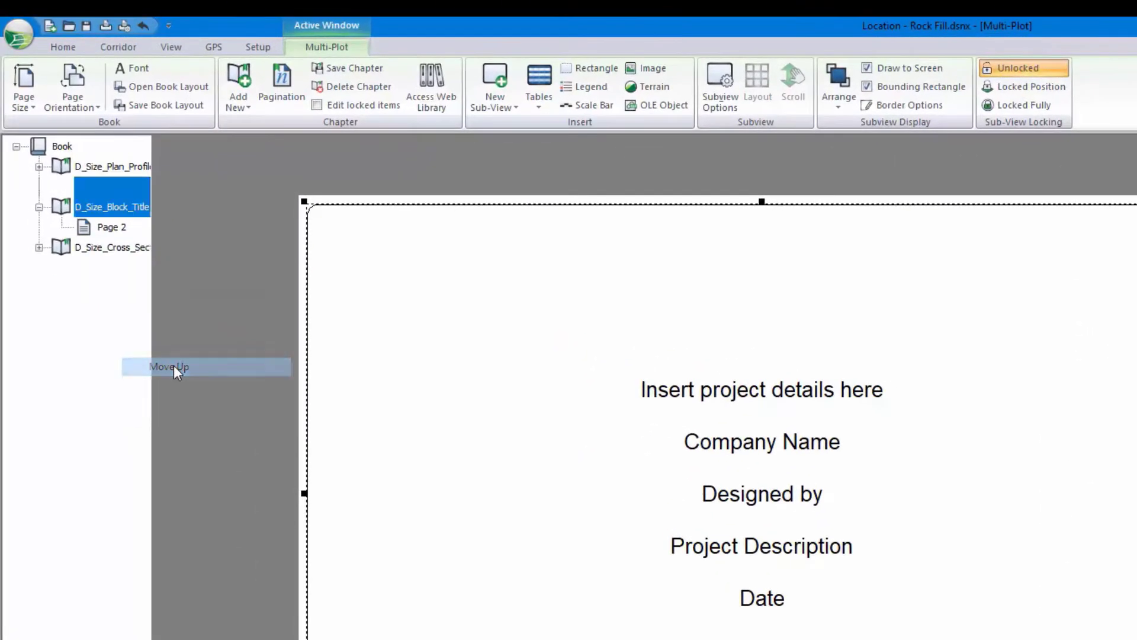
right_click(131, 207)
left_click(193, 303)
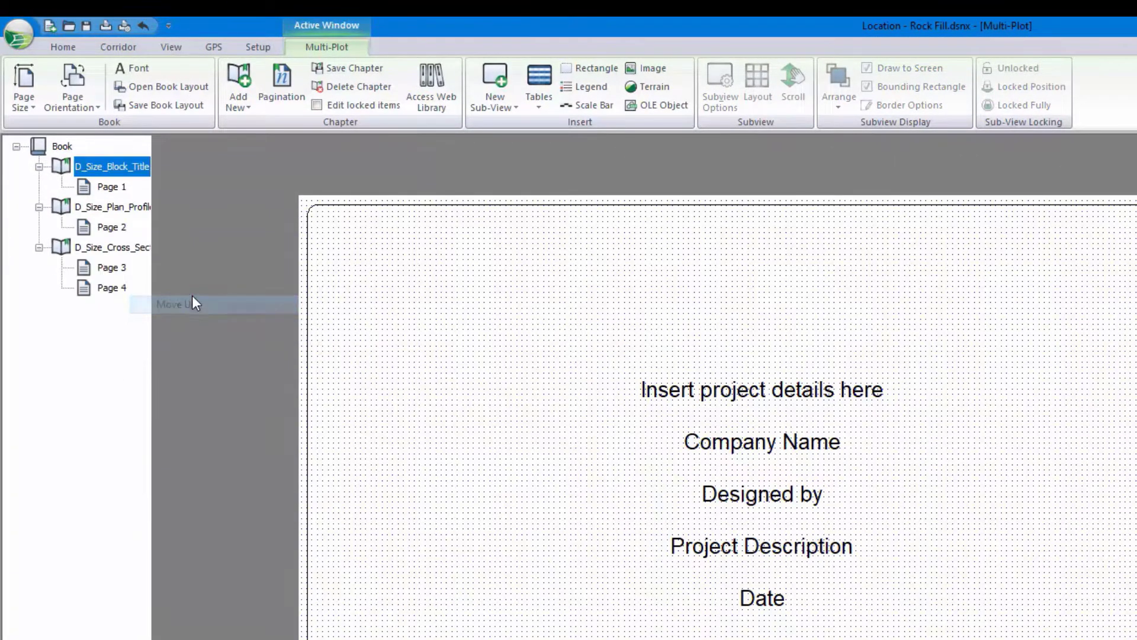
- Review the plan/profile, cross-section and title chapters in their new order, including the title rectangle's text options
left_click(121, 209)
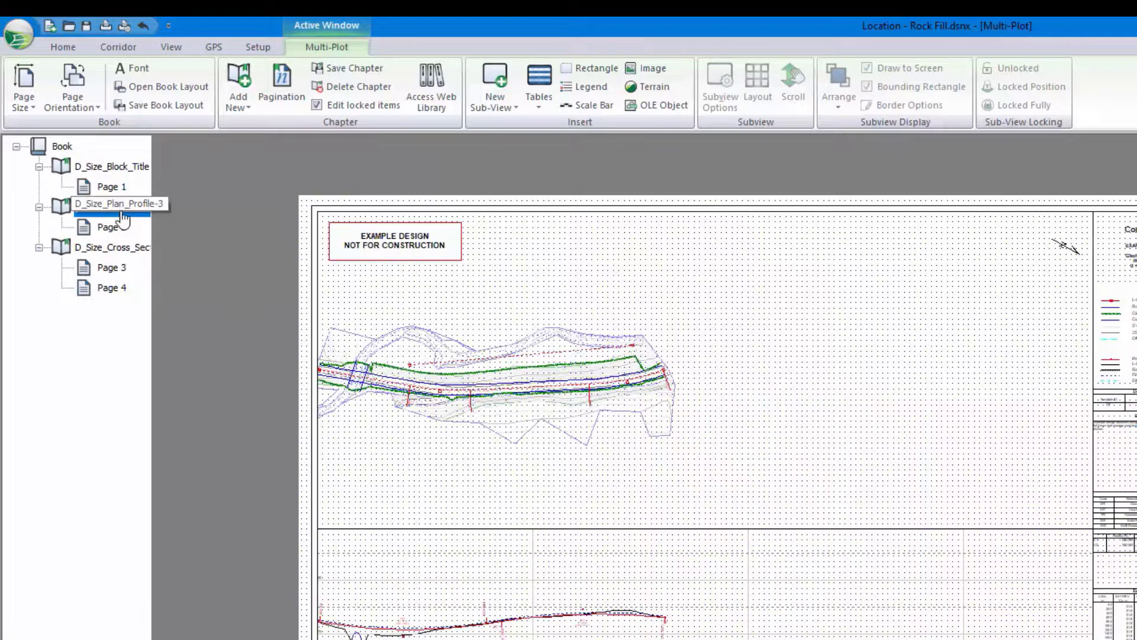
left_click(122, 252)
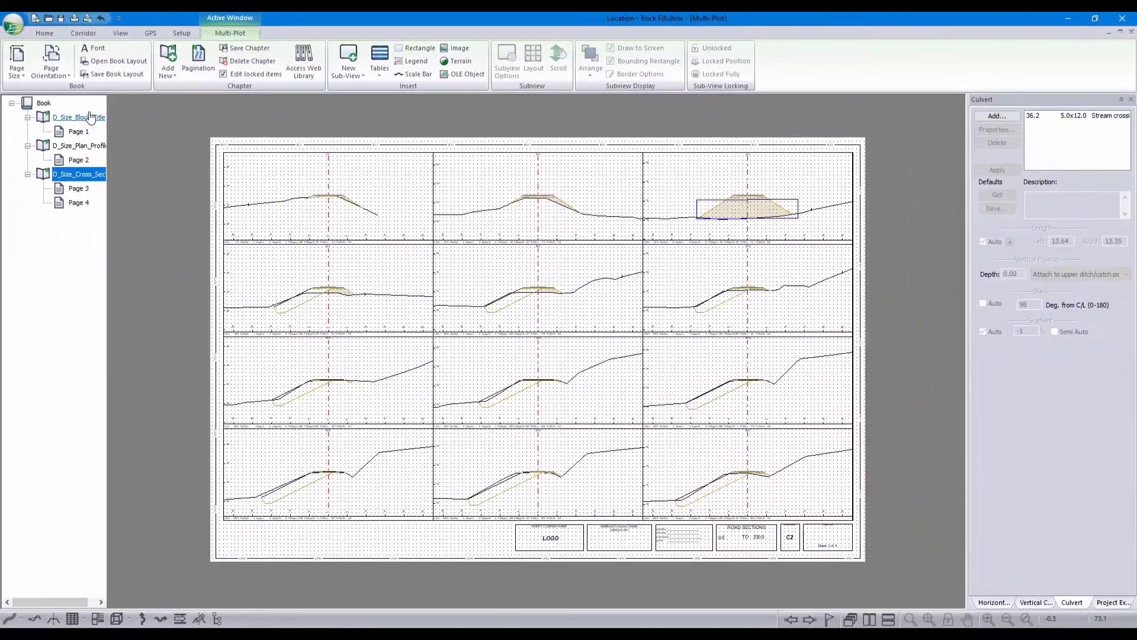
left_click(90, 116)
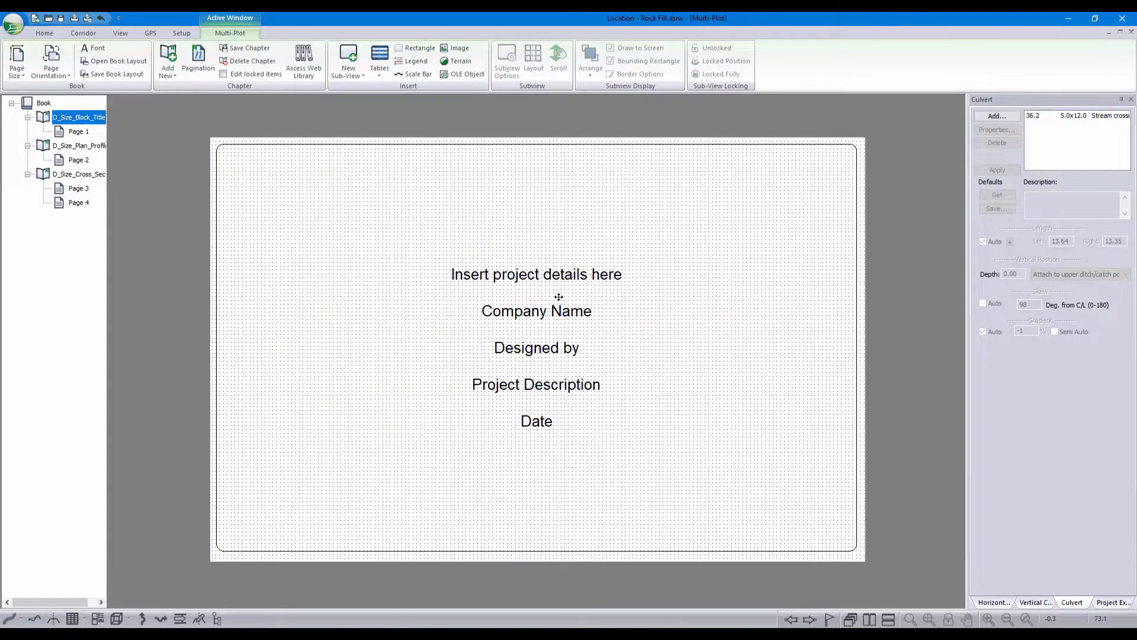
double_click(558, 314)
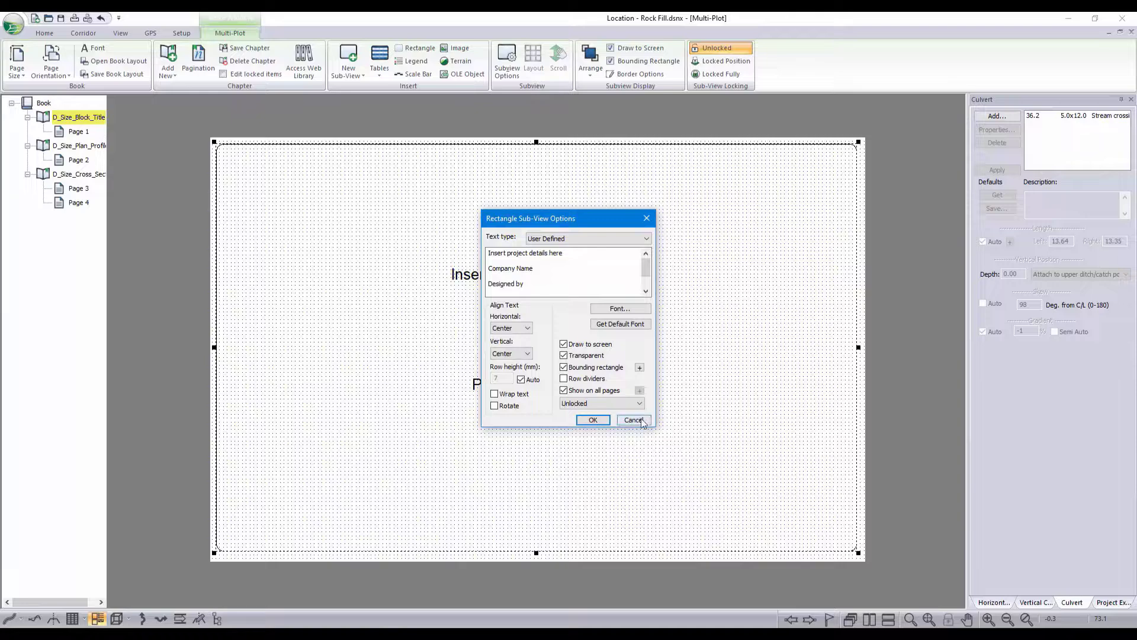
left_click(593, 419)
left_click(79, 148)
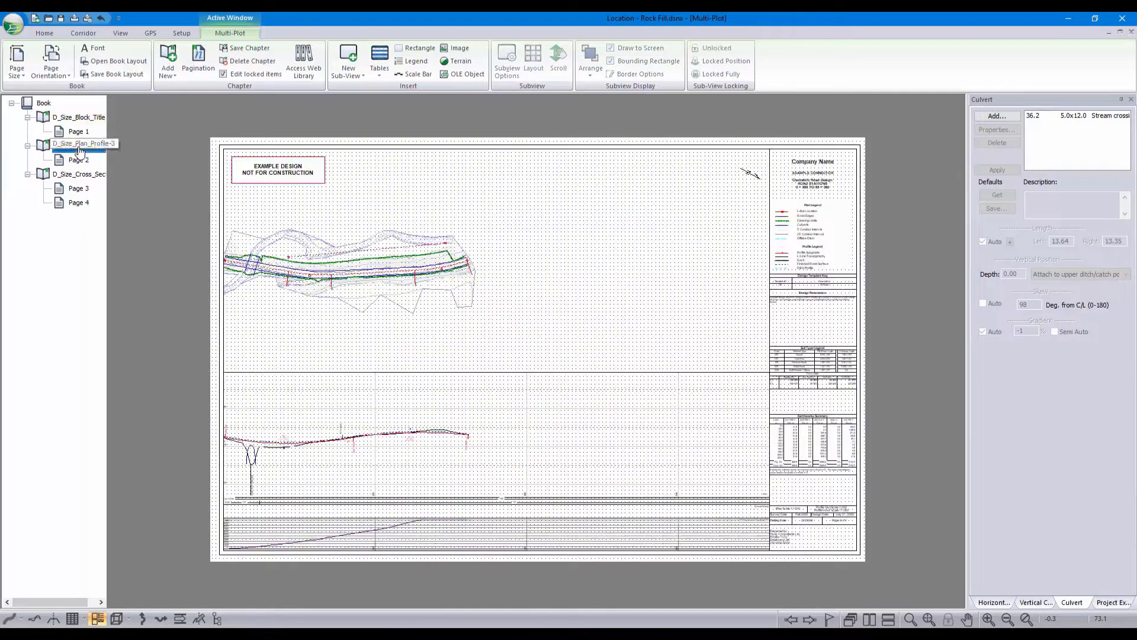
- Insert a user-defined rectangle sub-view with the text "Text Example" in the D_Size_Cross_Section chapter
left_click(80, 177)
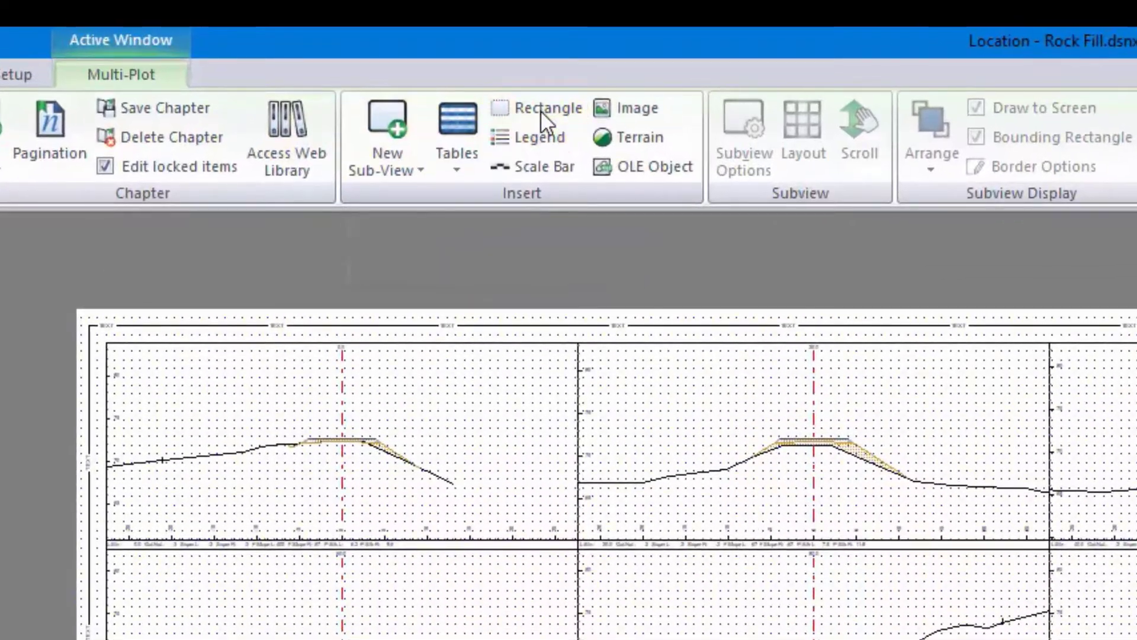
left_click(541, 110)
left_click(788, 569)
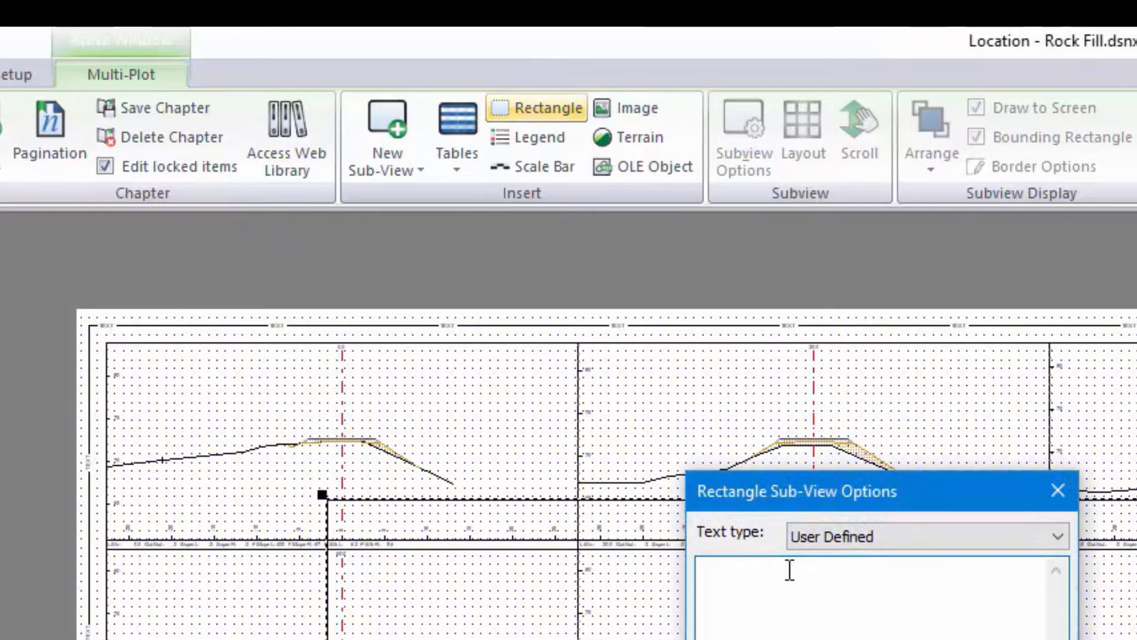
type("Text Example")
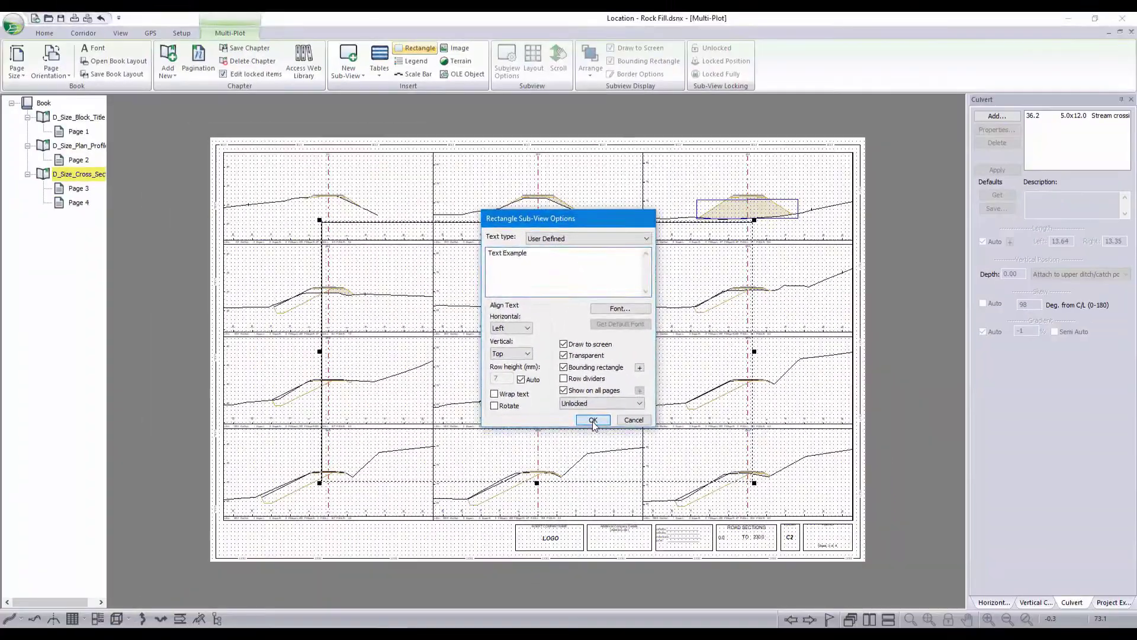
left_click(614, 538)
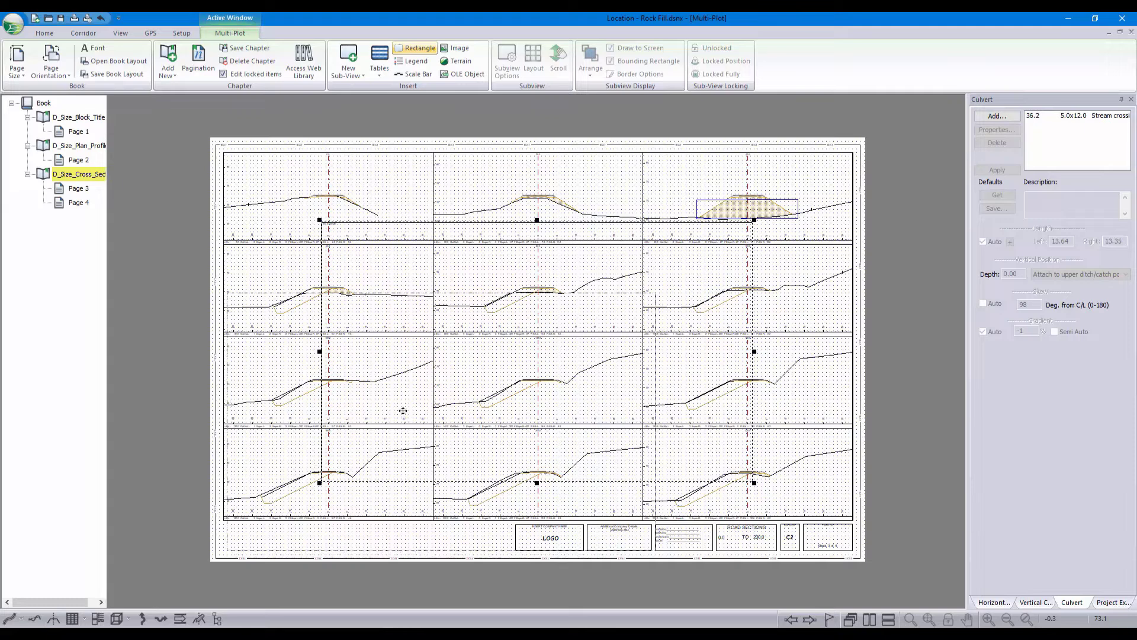
- Move the new text rectangle to the sheet's lower-left corner and shrink it to fit the empty strip below the cross sections
left_click_drag(400, 412, 405, 409)
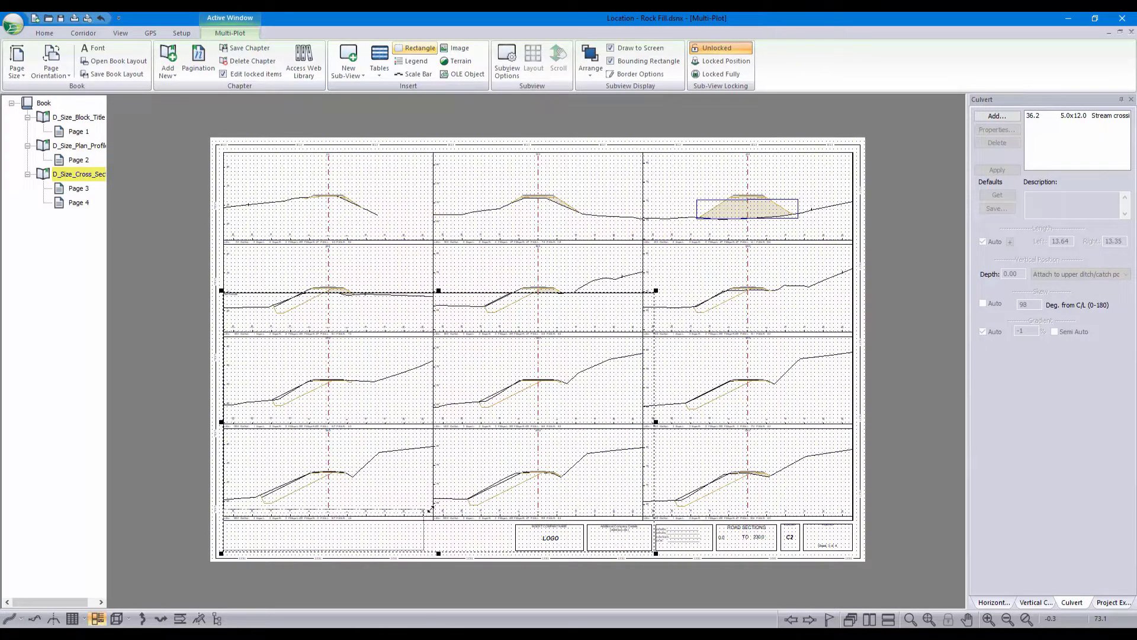
left_click_drag(547, 522, 503, 520)
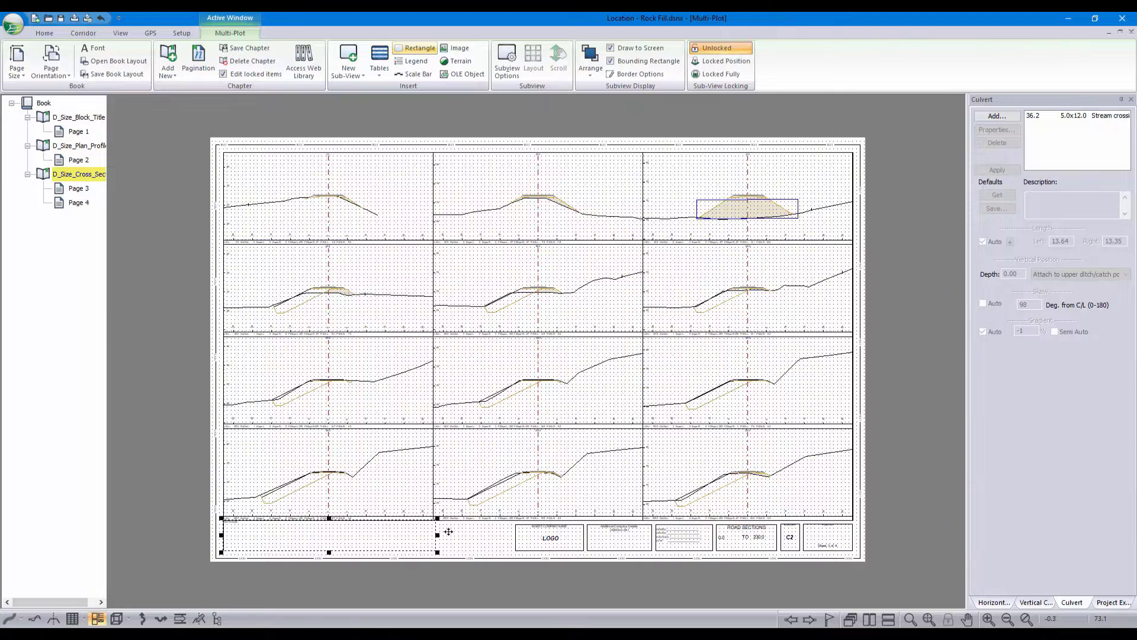
left_click(187, 535)
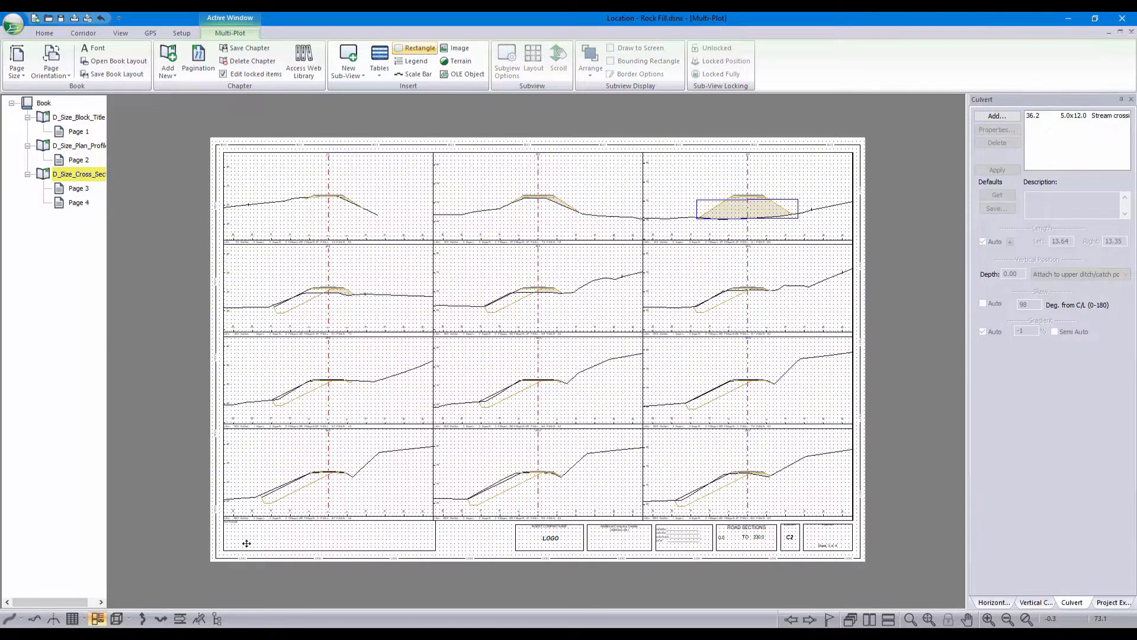
- View pages 3 and 4 of the cross-section chapter to check the text rectangle on each, and select the rectangle
left_click(78, 189)
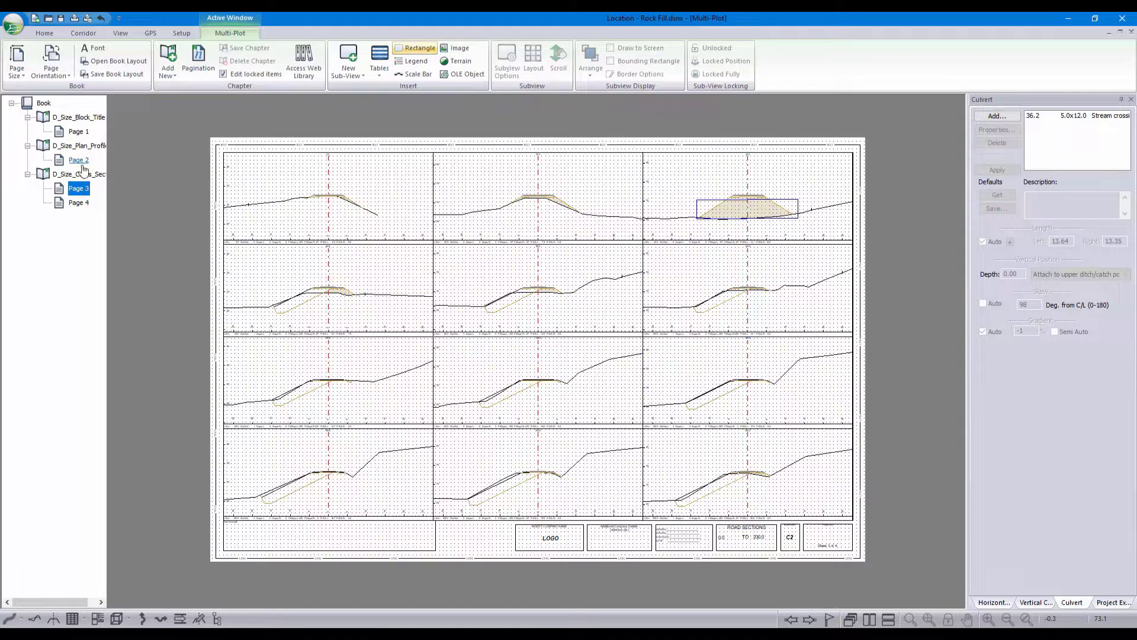
left_click(79, 203)
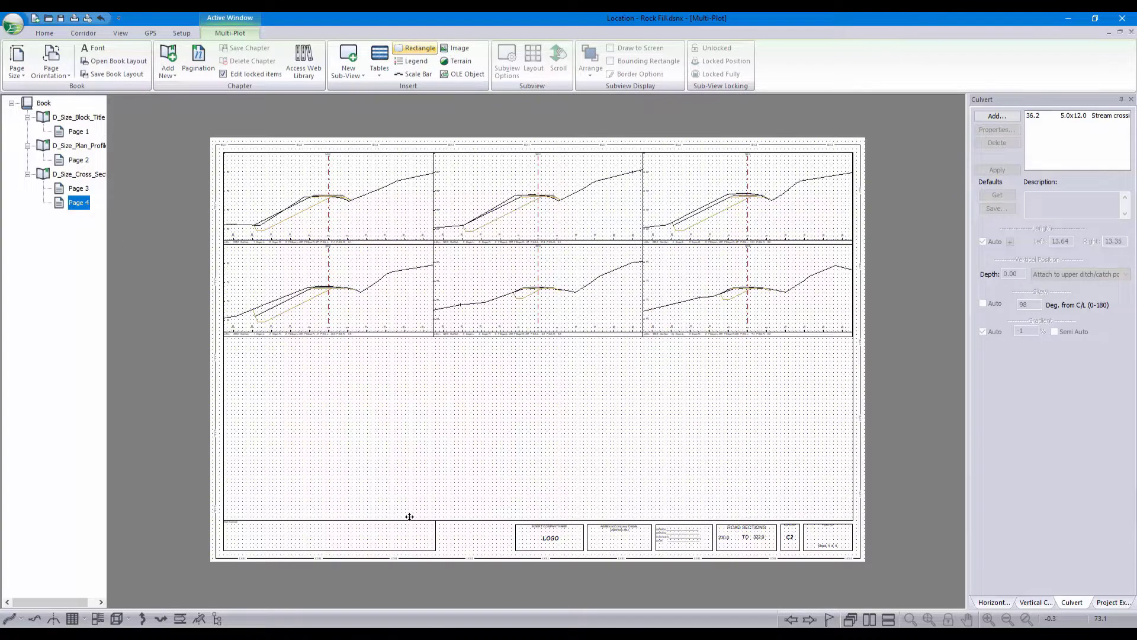
left_click(77, 175)
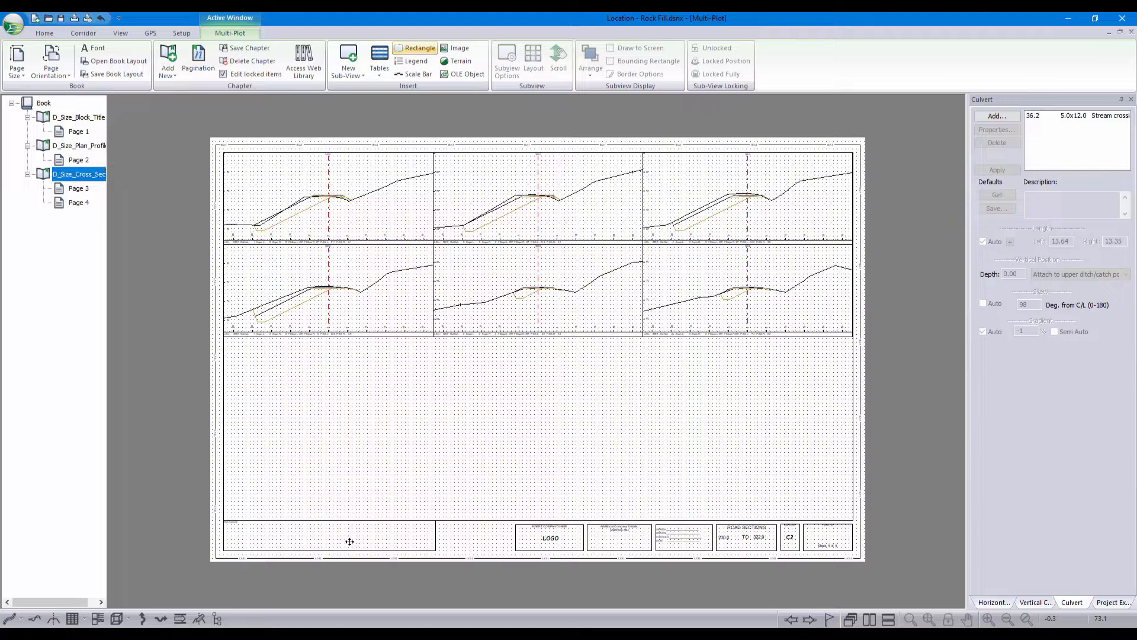
left_click(406, 545)
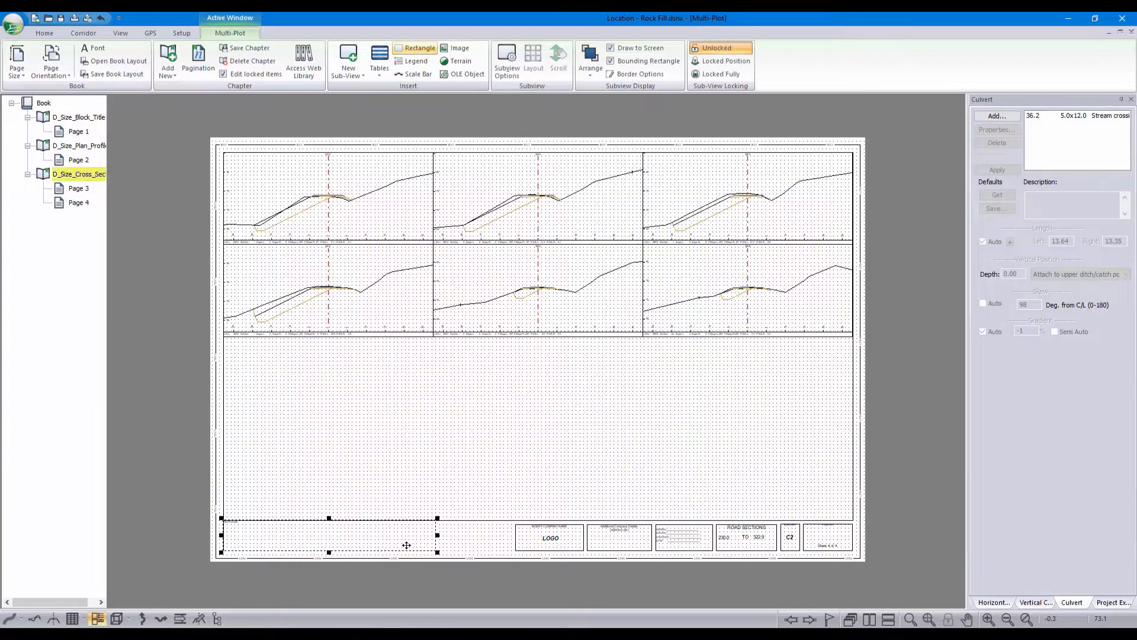
- Delete the chapter-wide text rectangle and insert a rectangle sub-view with the text "Text Example" on page 4 only
key("Delete")
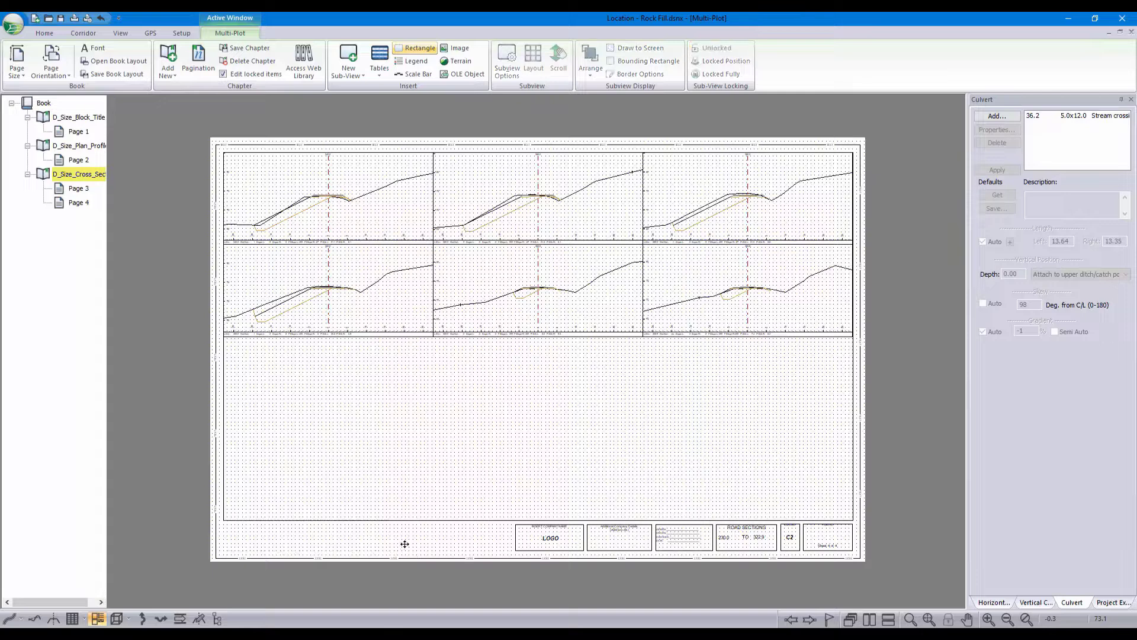
left_click(80, 203)
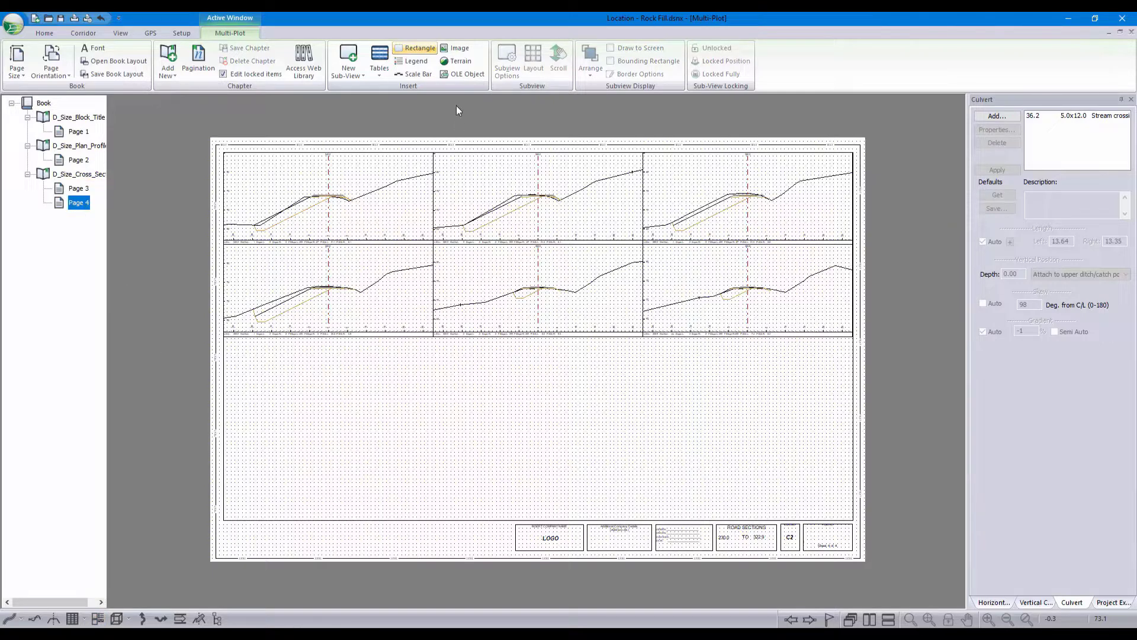
left_click(401, 48)
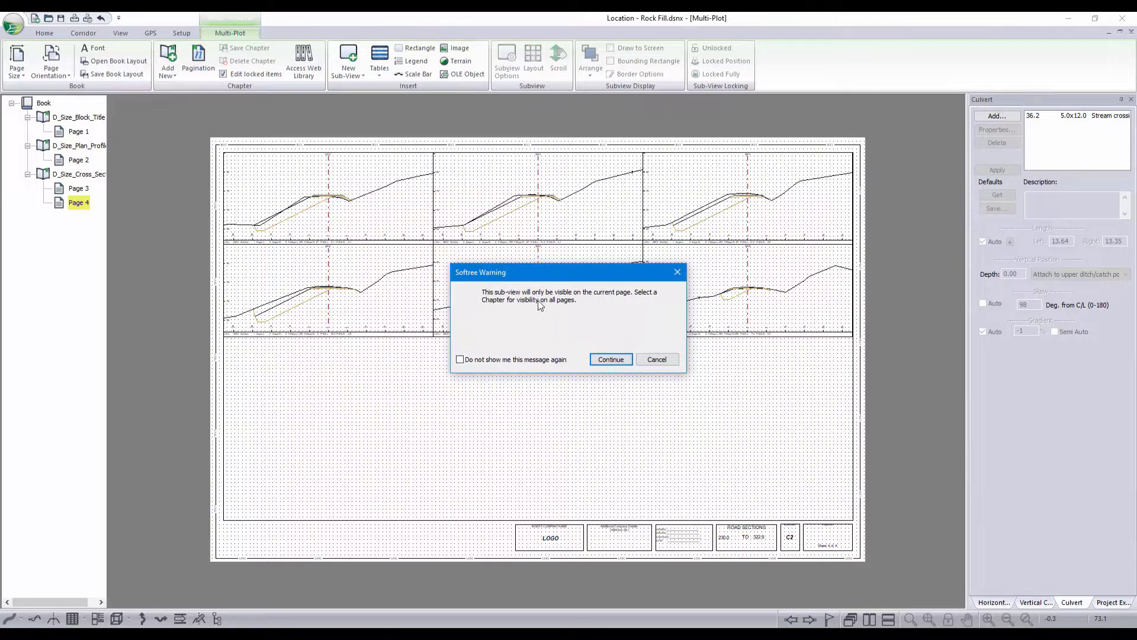
left_click(622, 358)
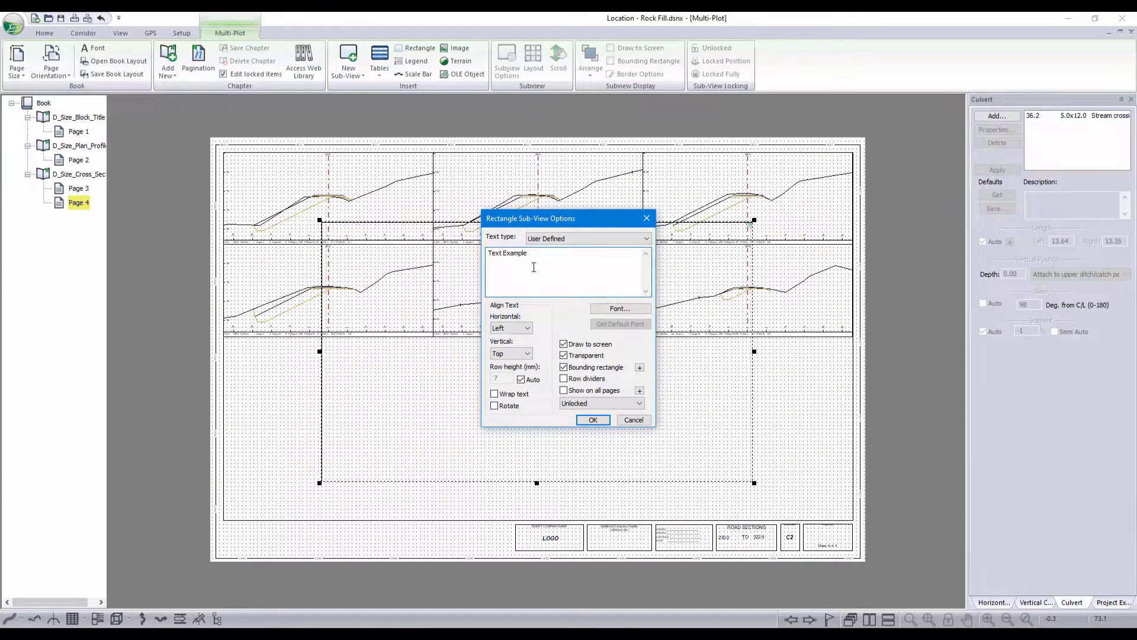
- Set the new text rectangle's font size to 22 and accept its sub-view options
left_click(623, 308)
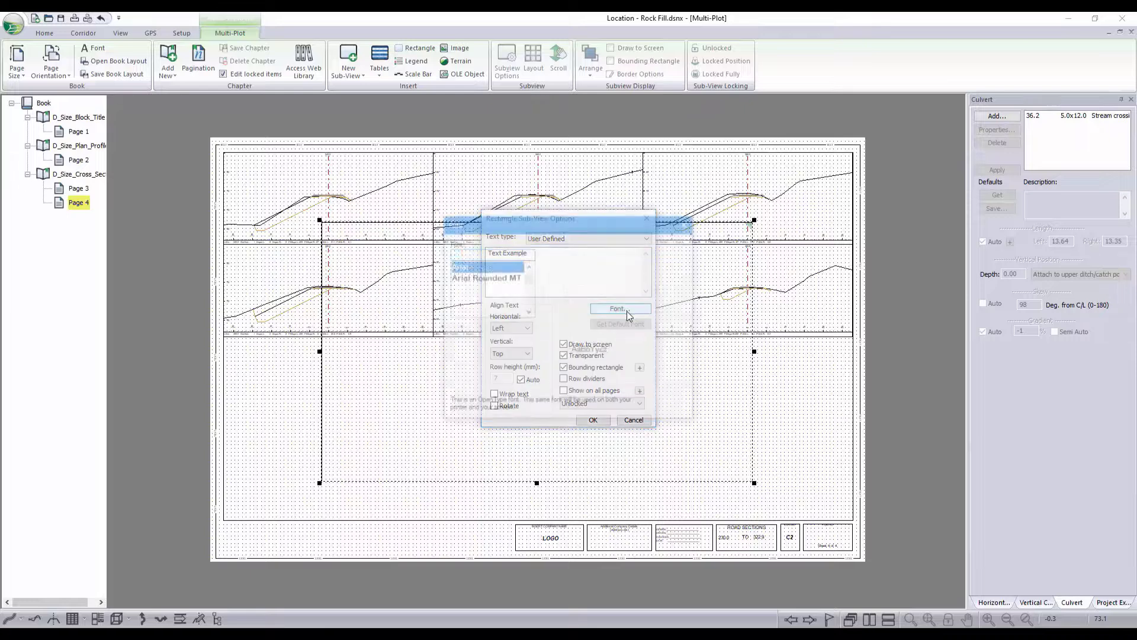
double_click(636, 309)
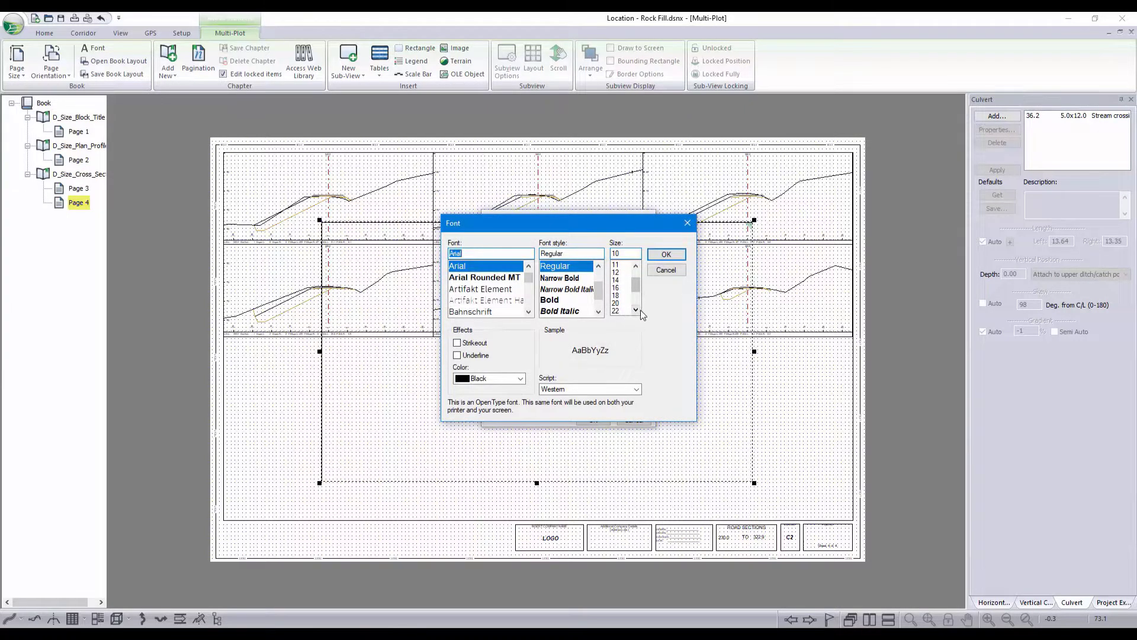
left_click(620, 310)
left_click(666, 254)
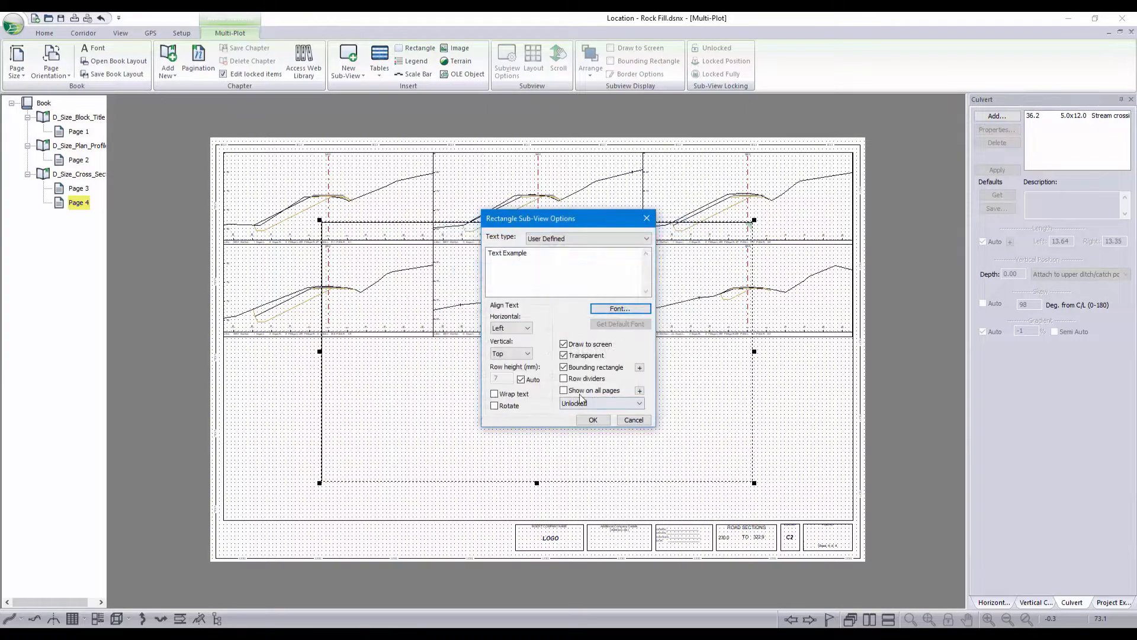
left_click(593, 421)
- Move the text rectangle to the sheet's lower-left corner and shrink it to fit the empty strip beside the logo box
left_click_drag(428, 442, 329, 512)
left_click_drag(654, 293, 504, 533)
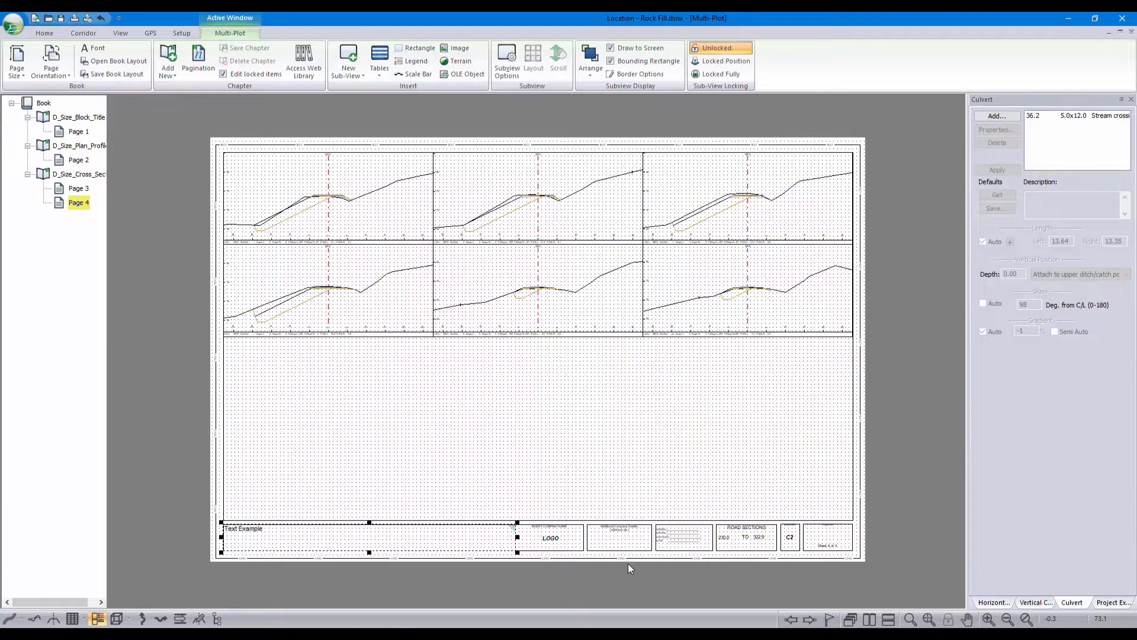
left_click(152, 514)
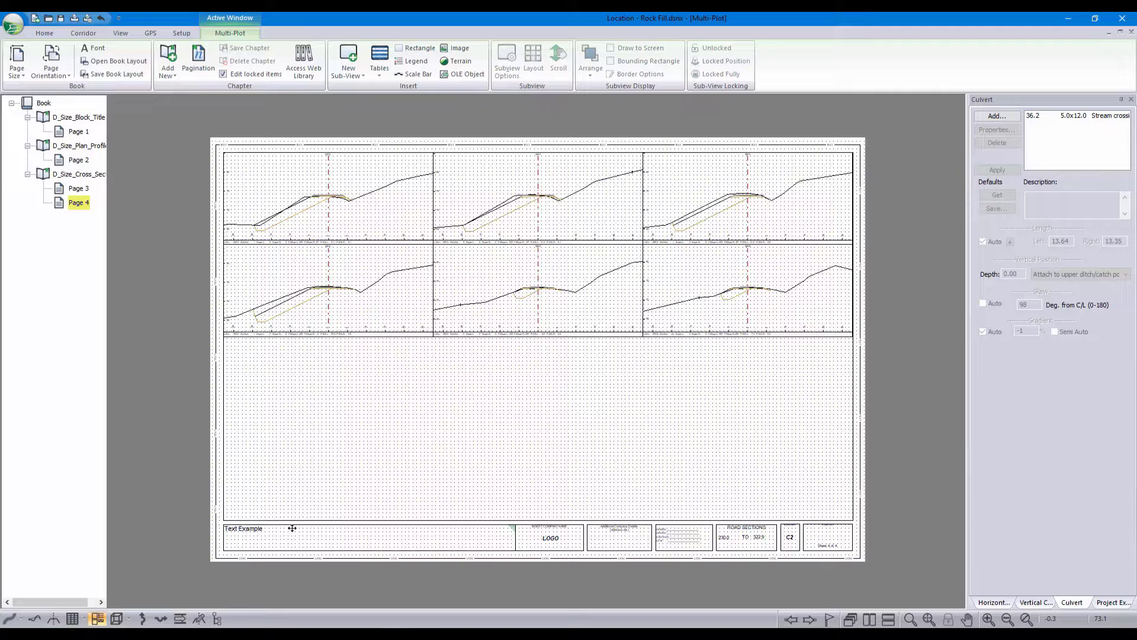
- View pages 3 and 4 to check on which of them the page-specific text rectangle appears
left_click(78, 188)
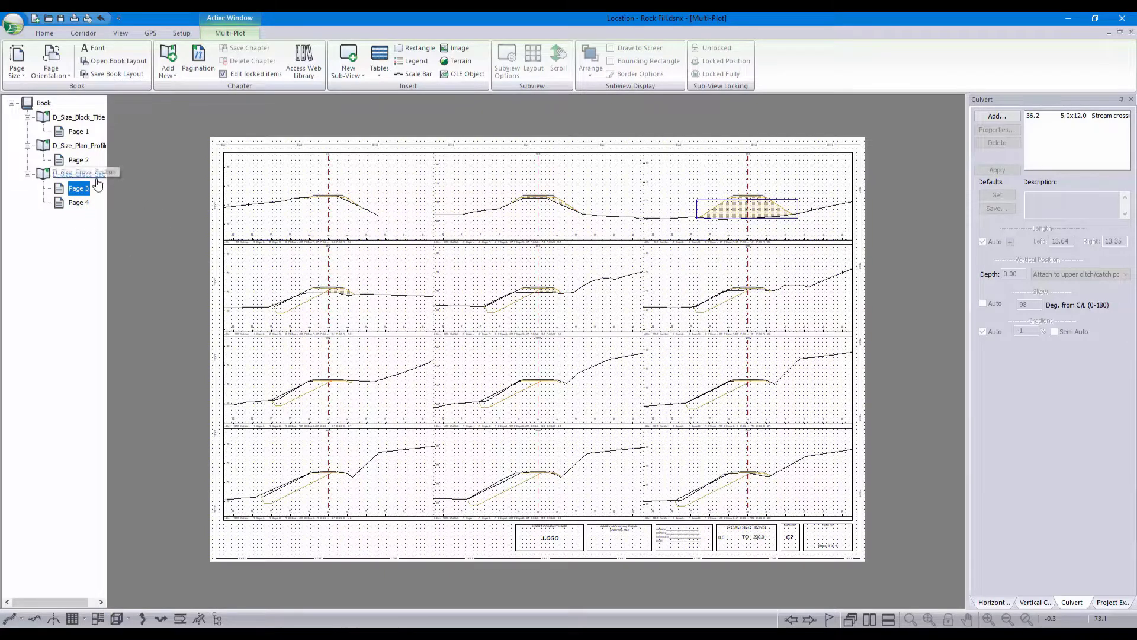
left_click(83, 207)
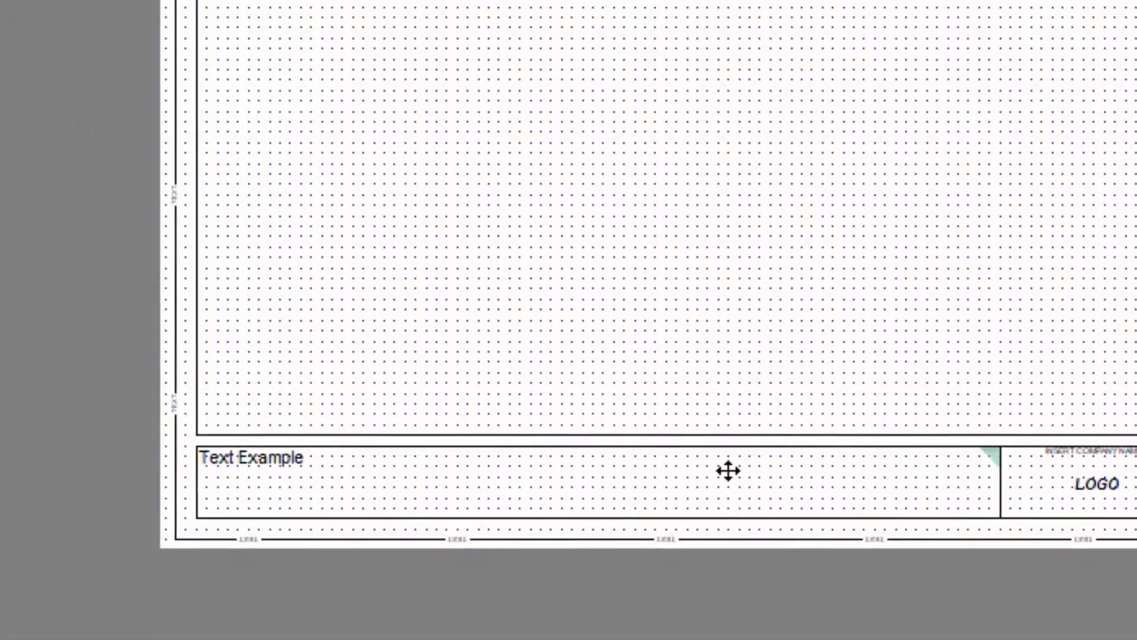
left_click(418, 533)
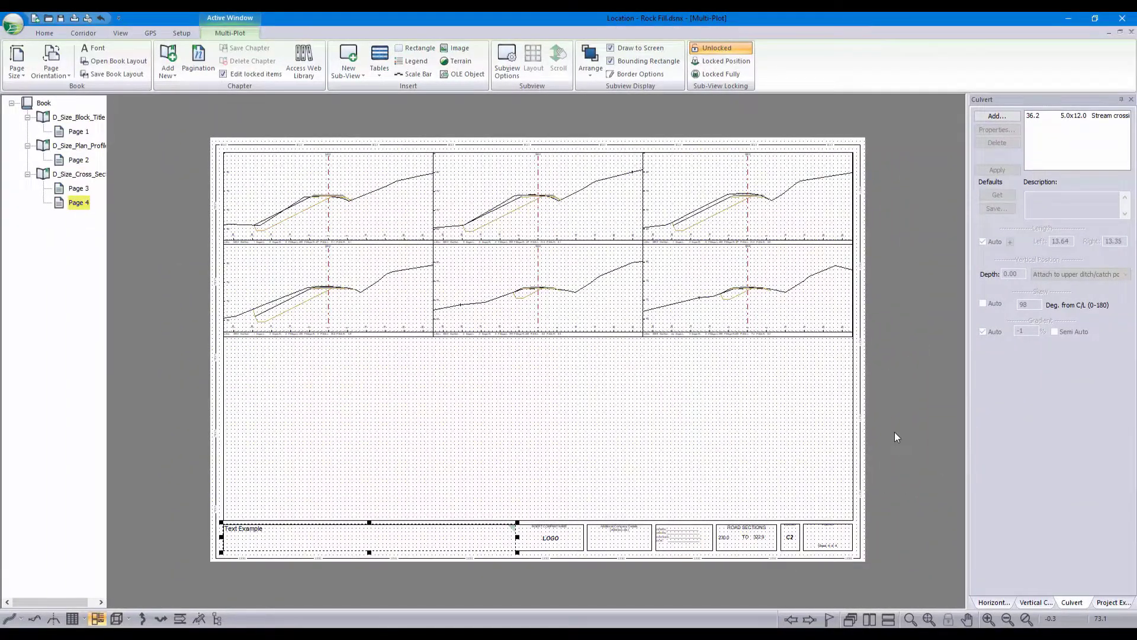
left_click(880, 454)
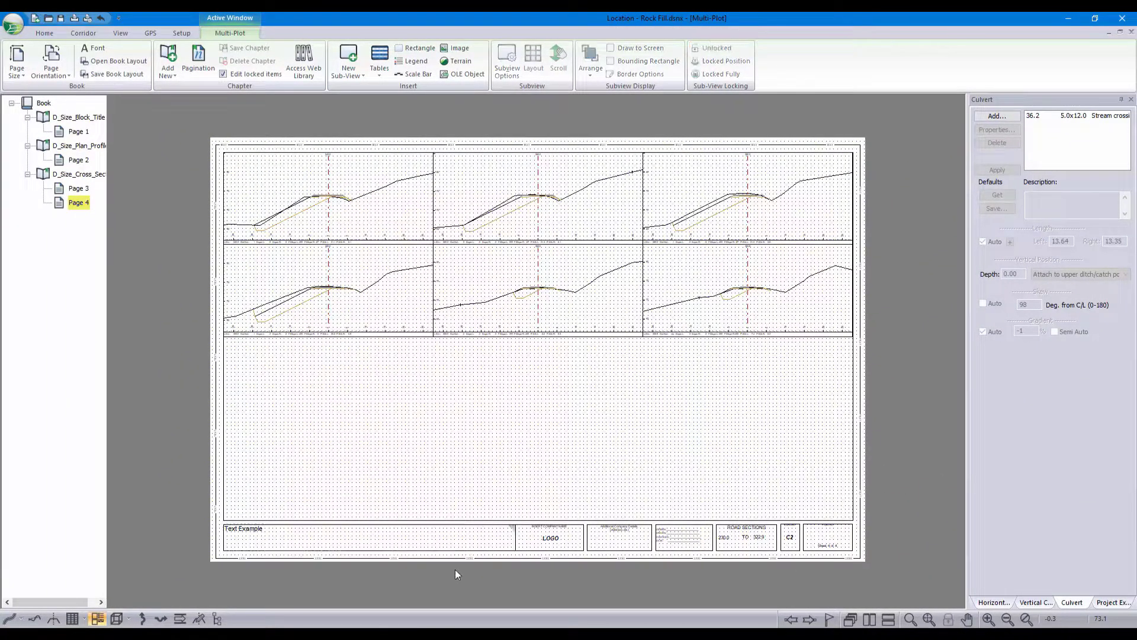
- Set the printer to ARCH D paper in landscape orientation and check the book's page size against it
left_click(21, 29)
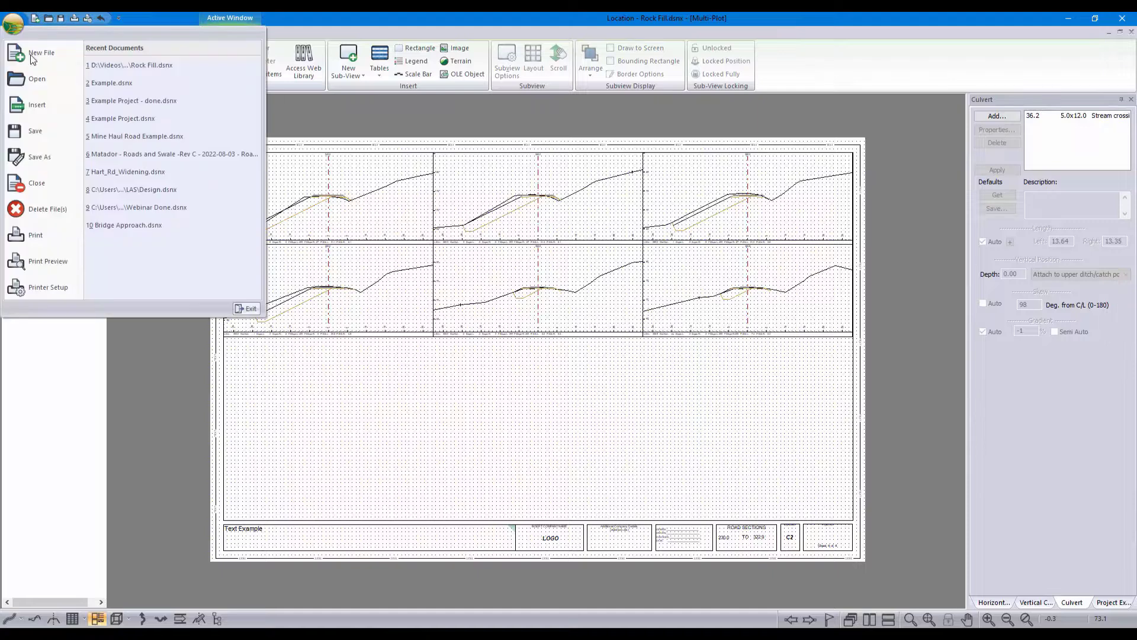
left_click(49, 290)
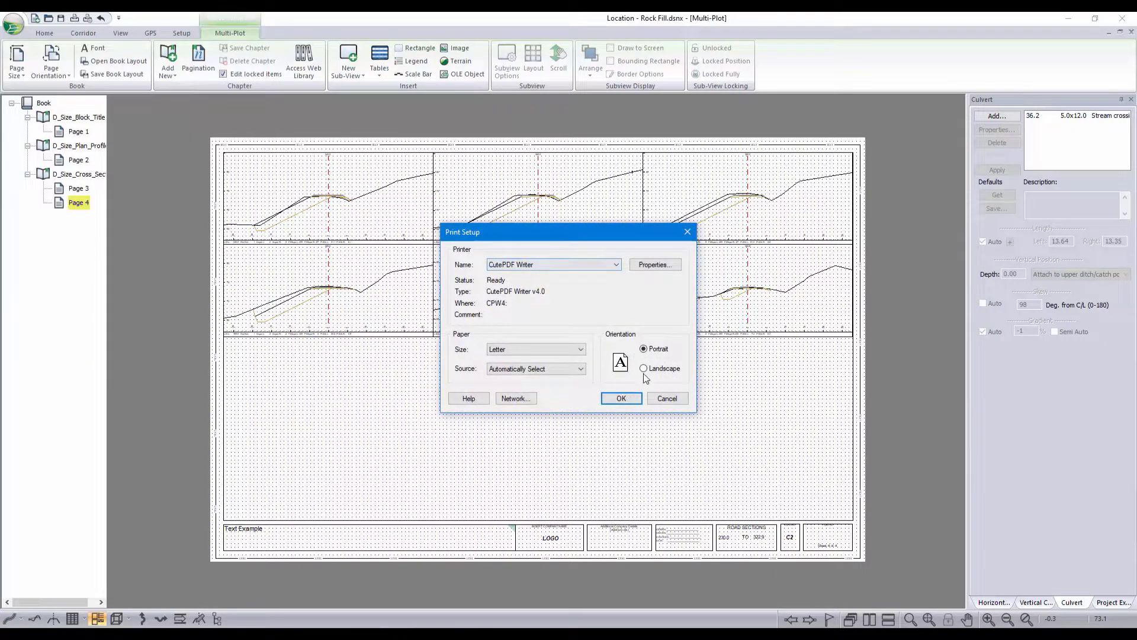
left_click(644, 368)
left_click(536, 349)
left_click(536, 378)
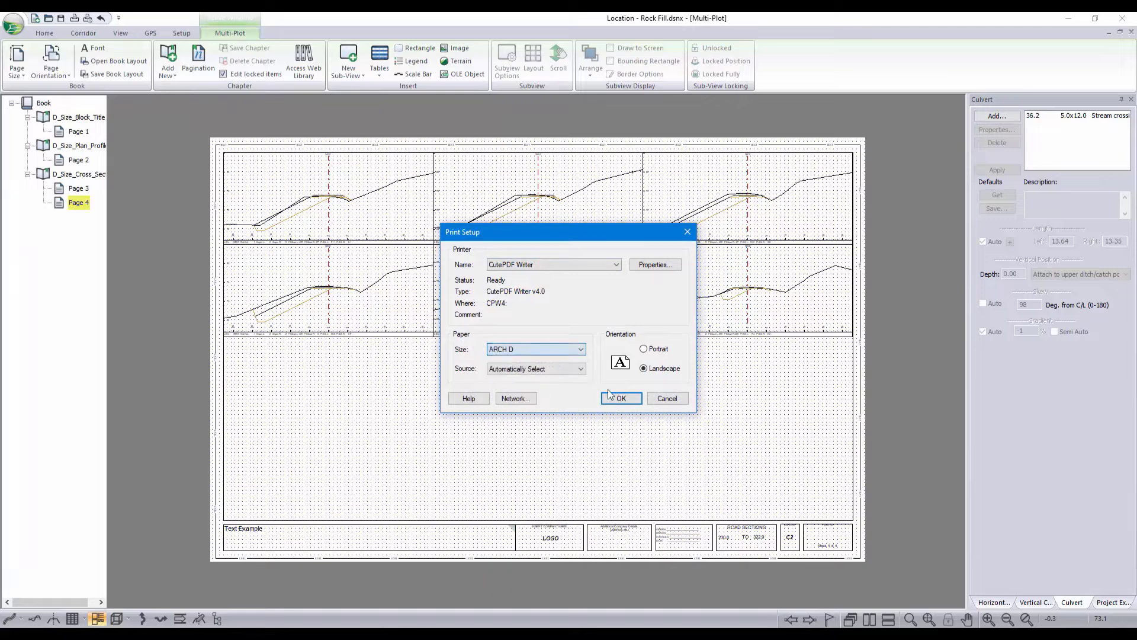
left_click(620, 397)
left_click(18, 66)
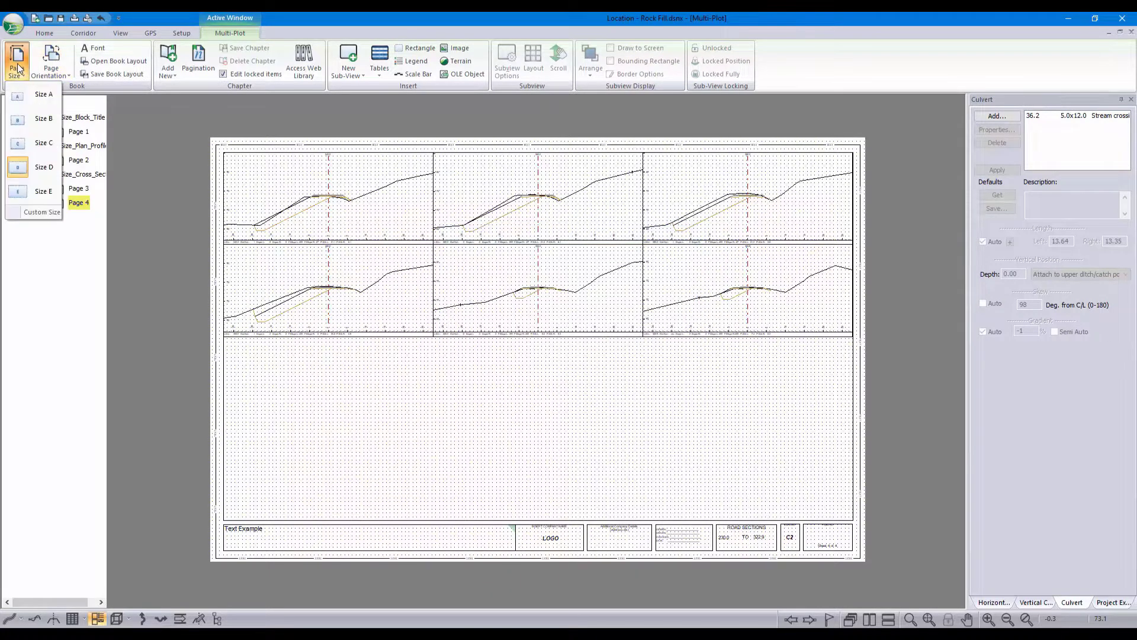
- Preview the printed book from the title page through to the last cross-section sheet, and close the preview
left_click(13, 23)
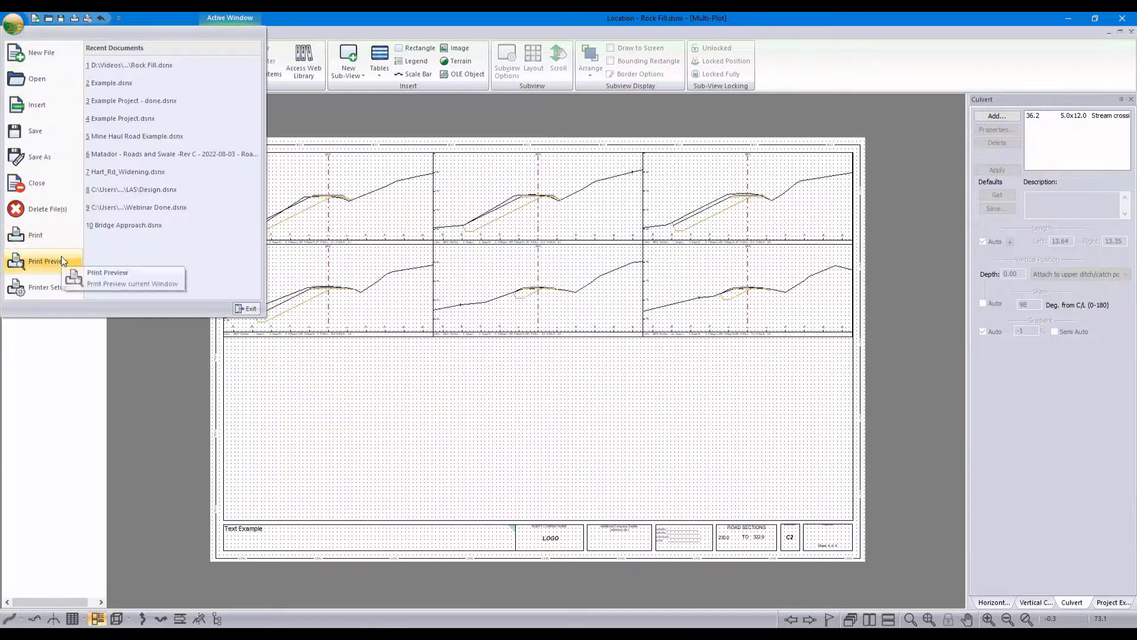
left_click(62, 261)
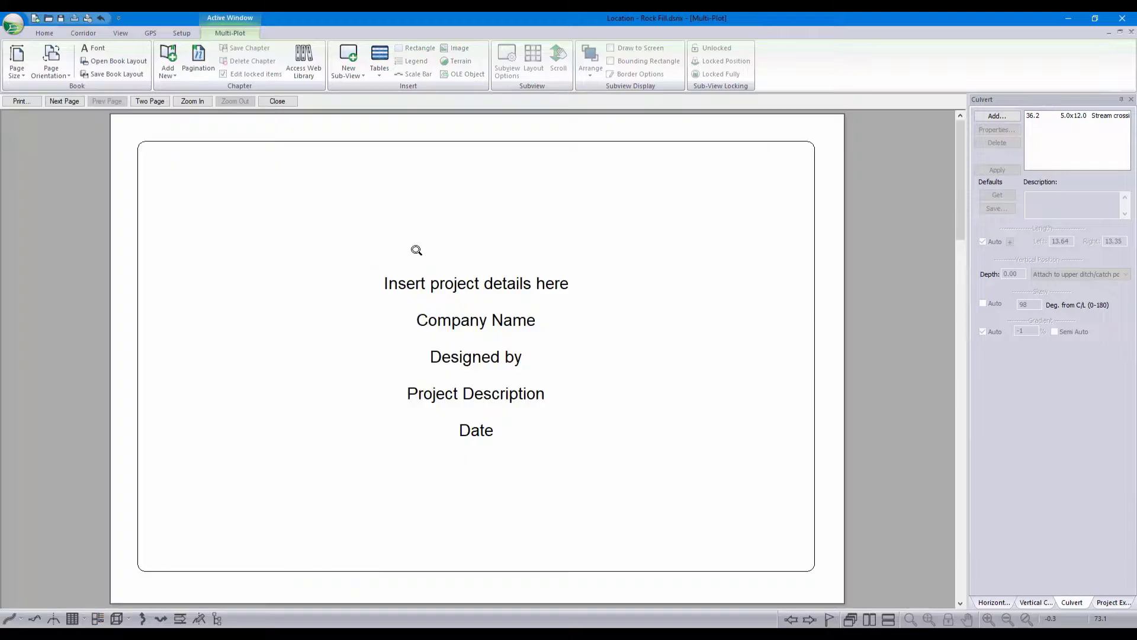
left_click(70, 102)
left_click(70, 102)
left_click(70, 102)
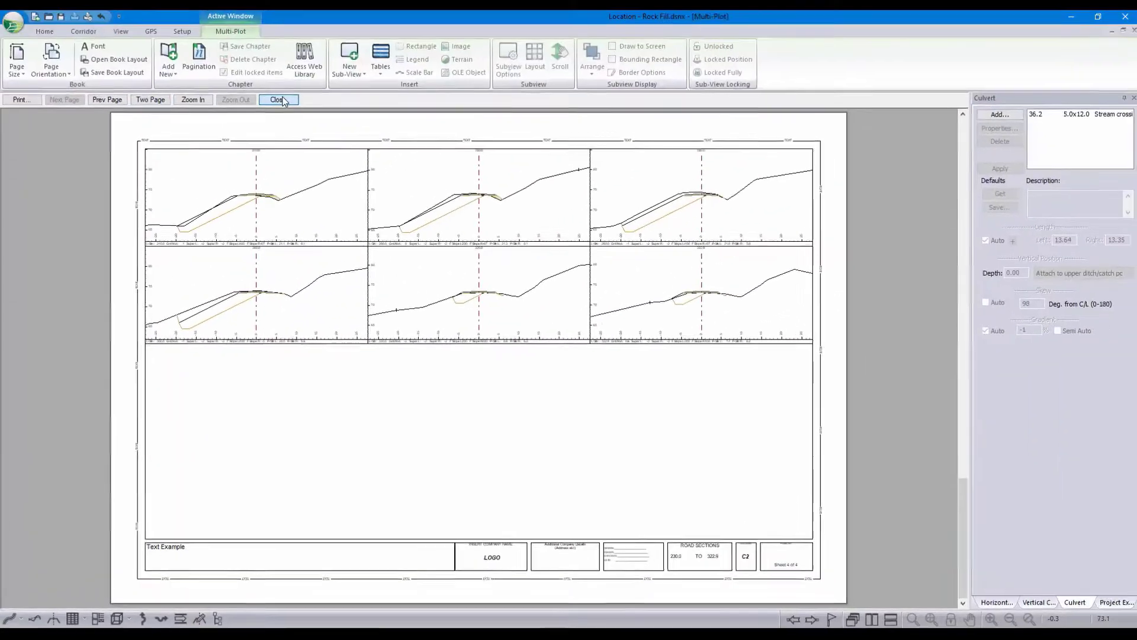
left_click(278, 100)
- Delete the "Text Example" rectangle from page 4 and view page 3
left_click(510, 536)
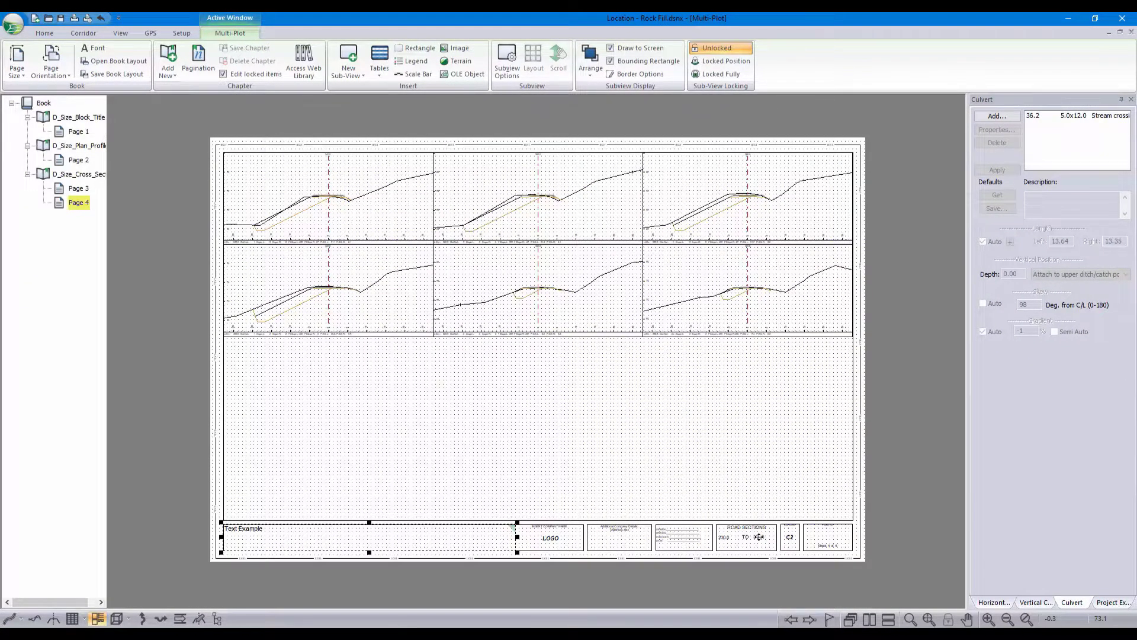
key("Delete")
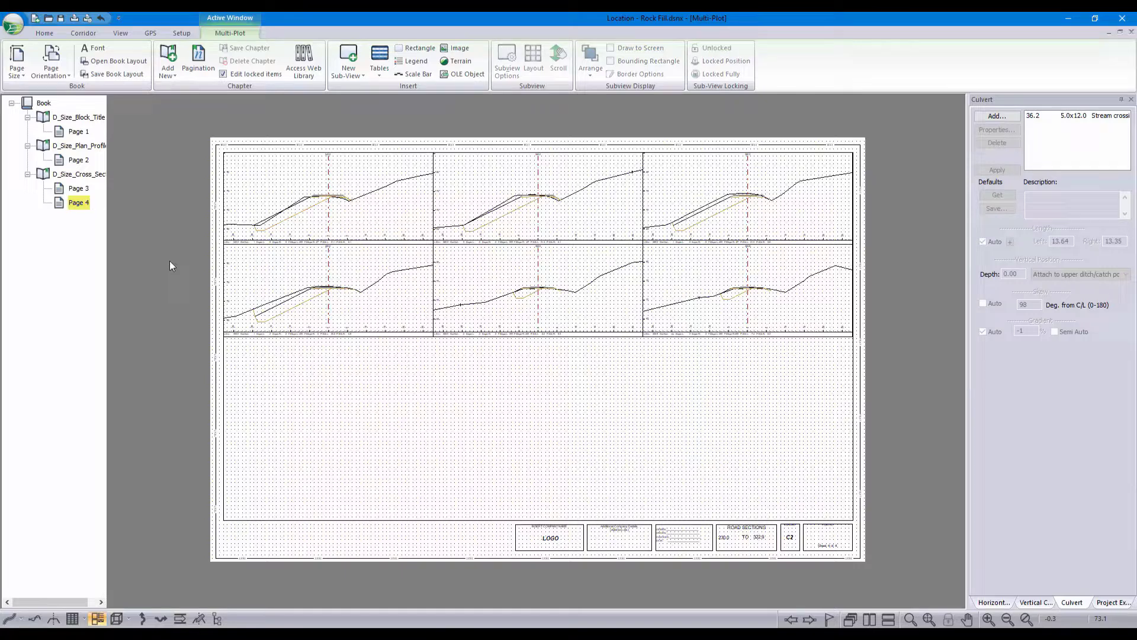
left_click(78, 189)
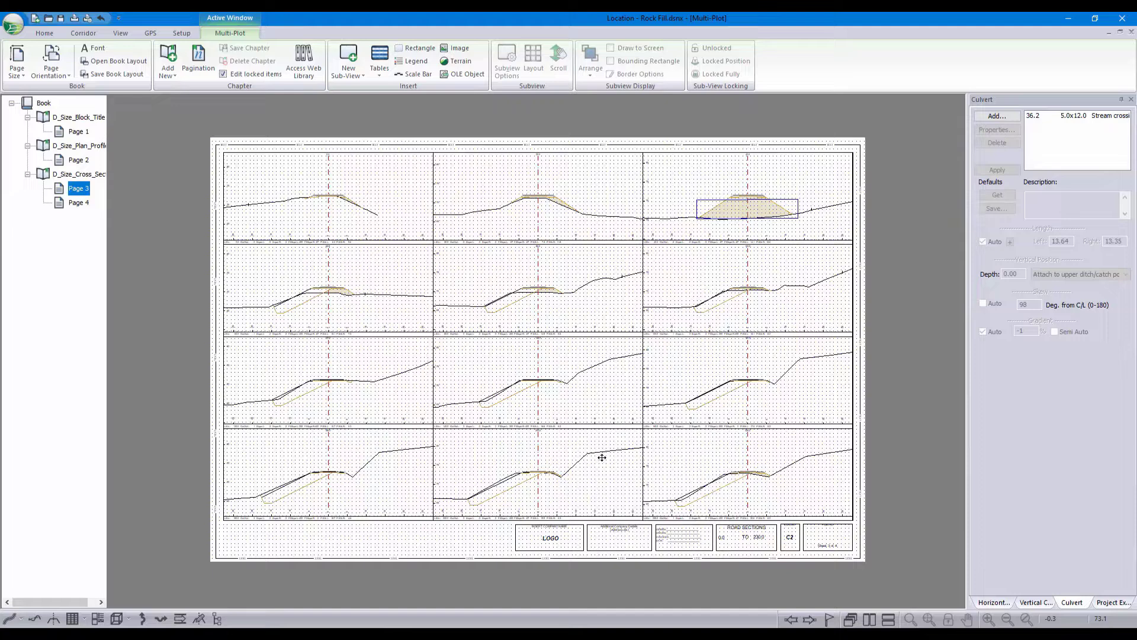
- Turn off editing of locked items in the D_Size_Cross_Section chapter and try to select the locked sheet border
left_click(88, 176)
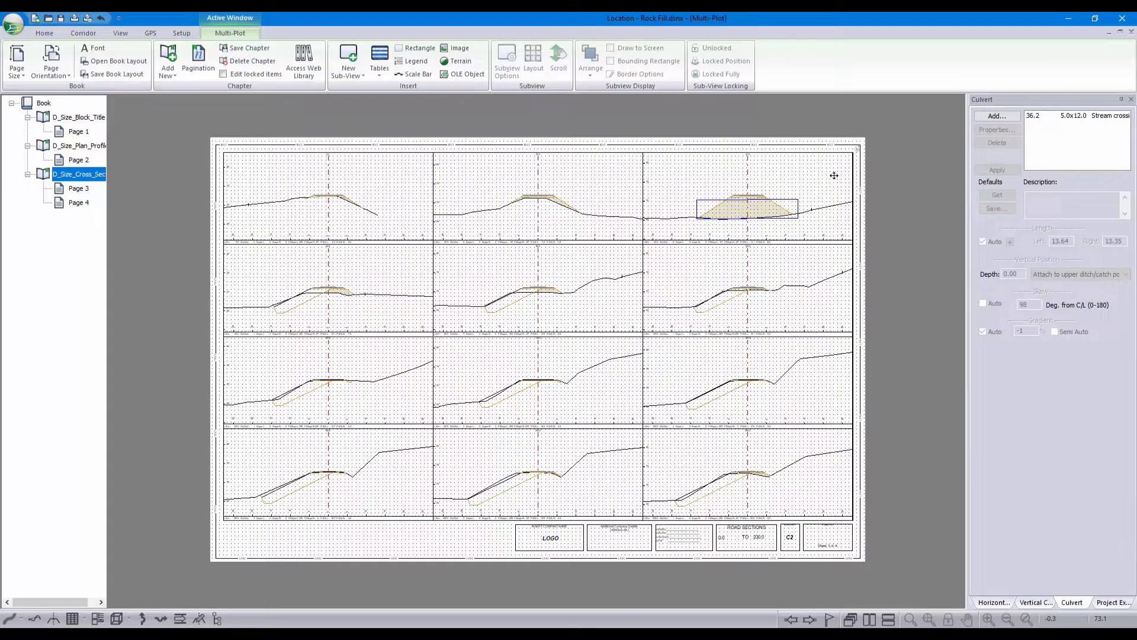
left_click(856, 147)
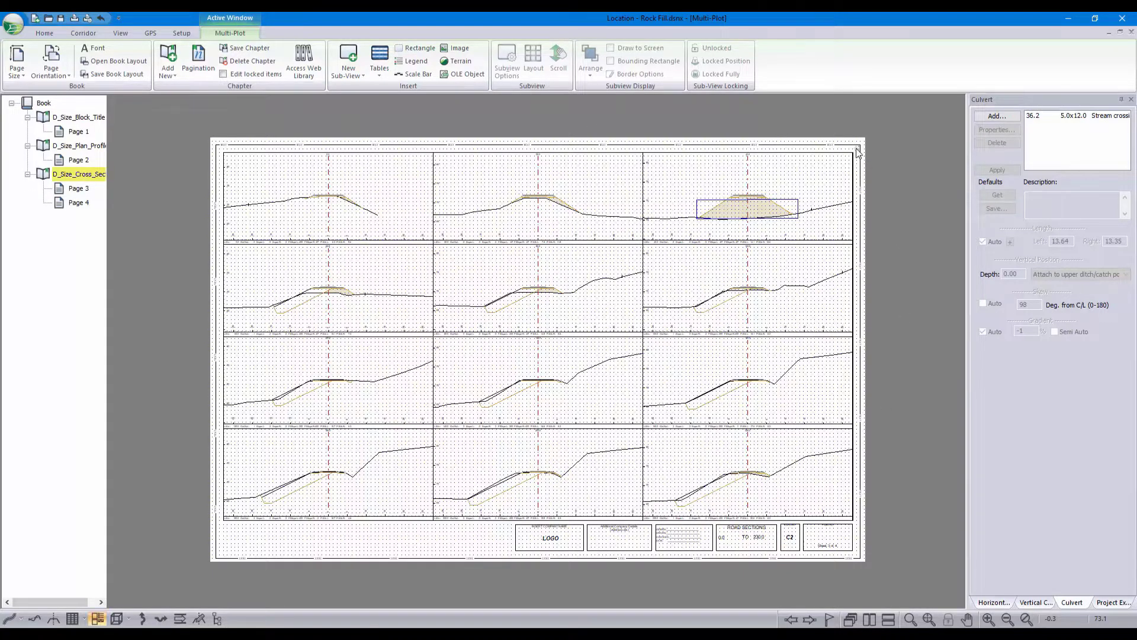
- Shift the unlocked cross-section sub-view slightly to the left and undo the move
left_click(808, 197)
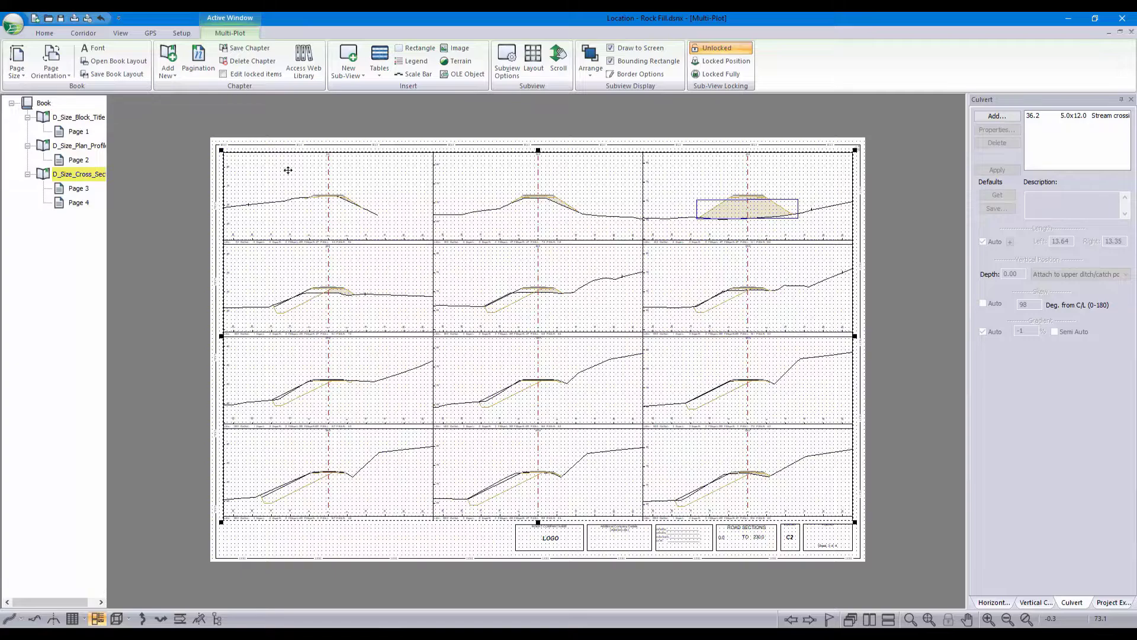
left_click_drag(288, 171, 271, 172)
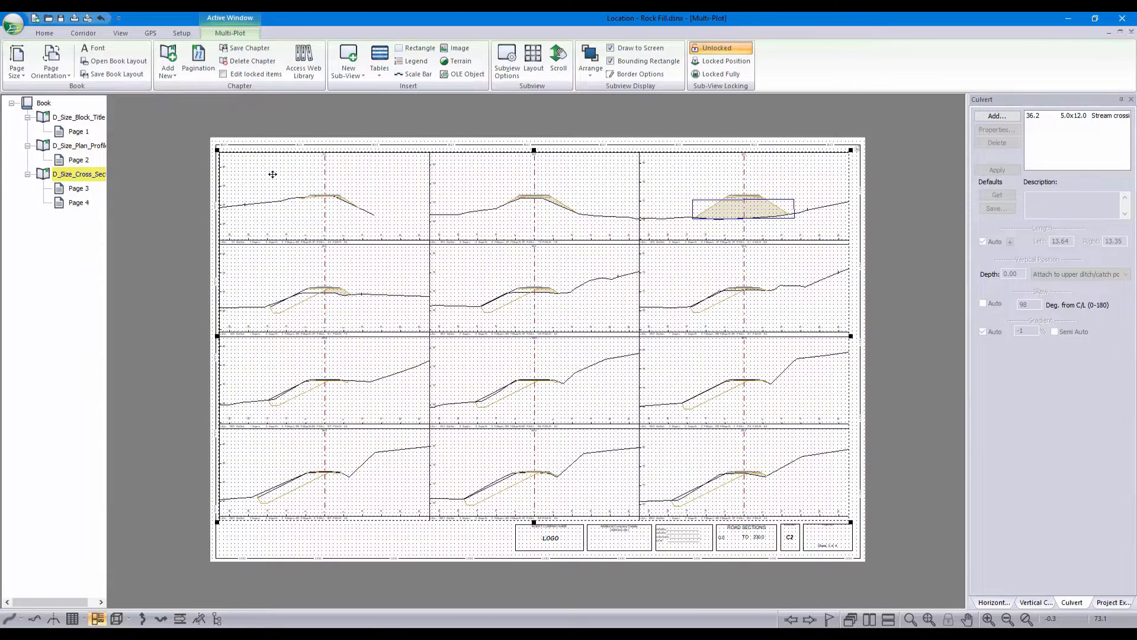
key("ctrl+z")
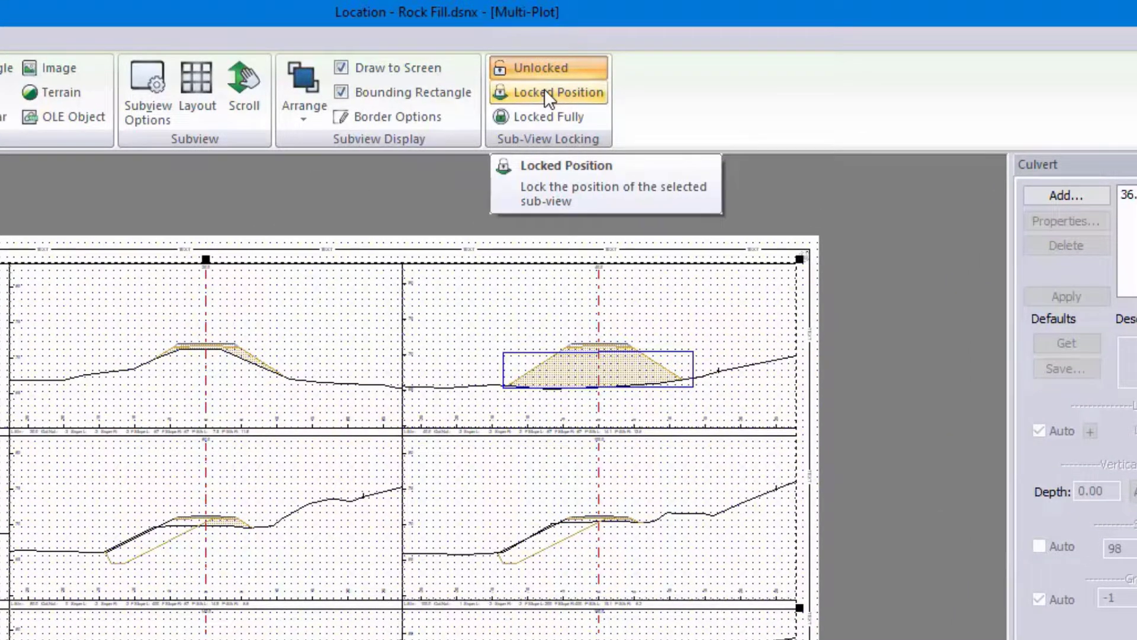
- Lock the cross-section sub-view's position and view its section window options without changing them
left_click(545, 89)
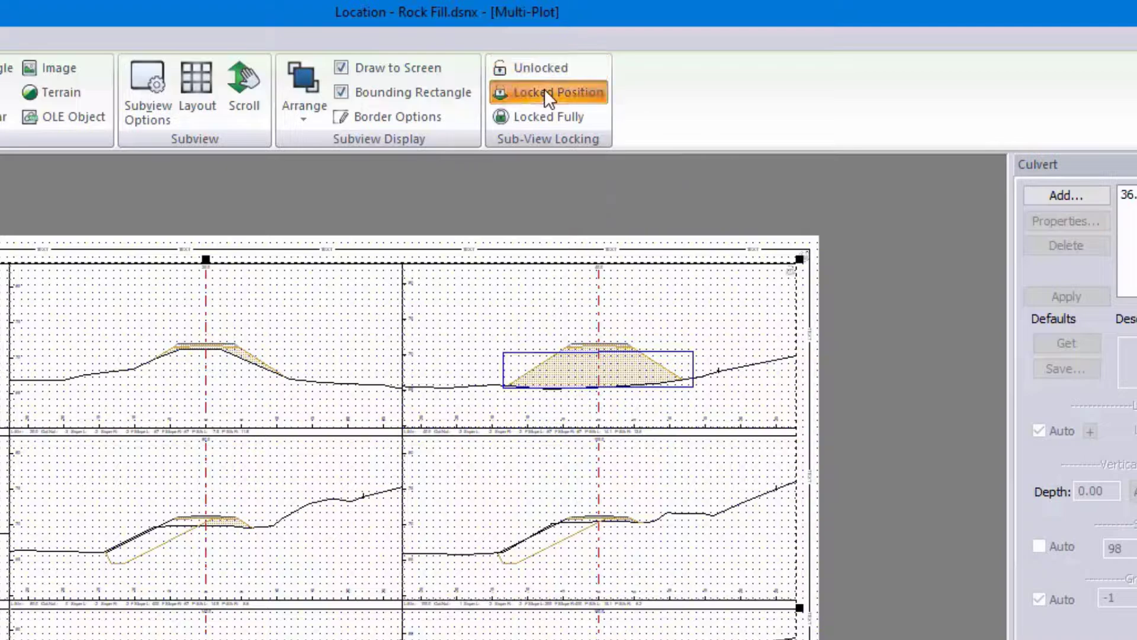
double_click(598, 413)
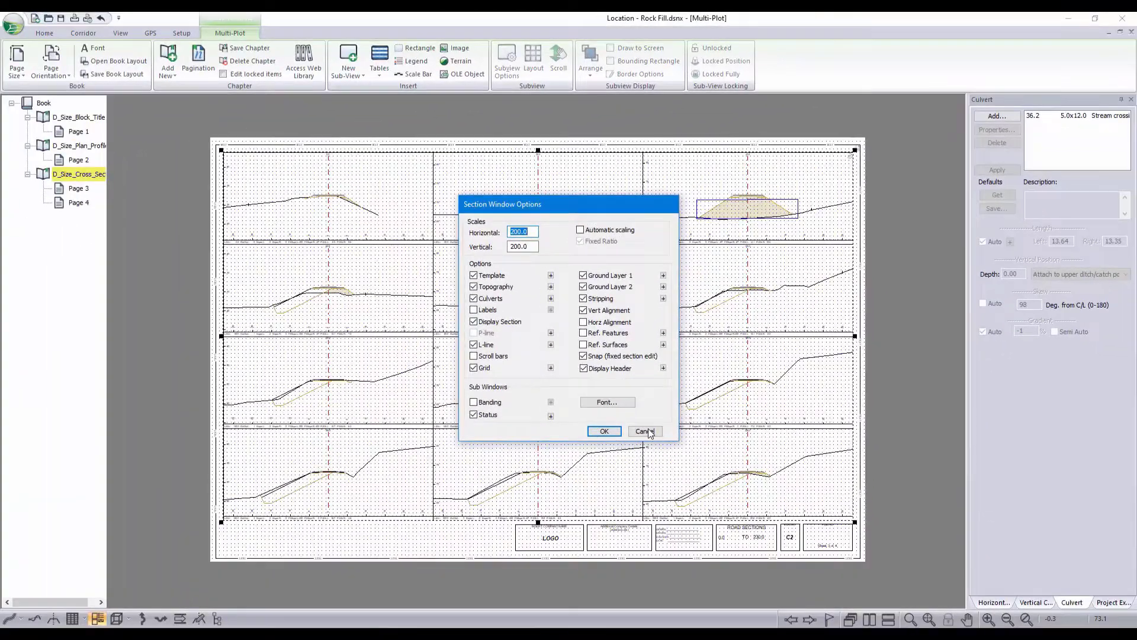
left_click(645, 432)
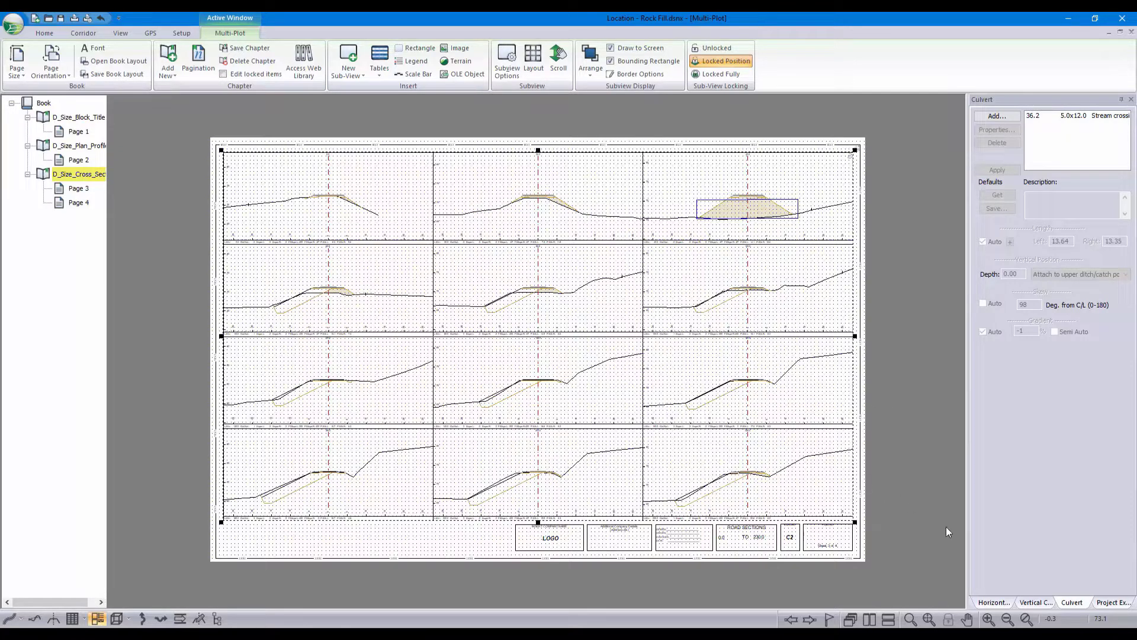
left_click(912, 418)
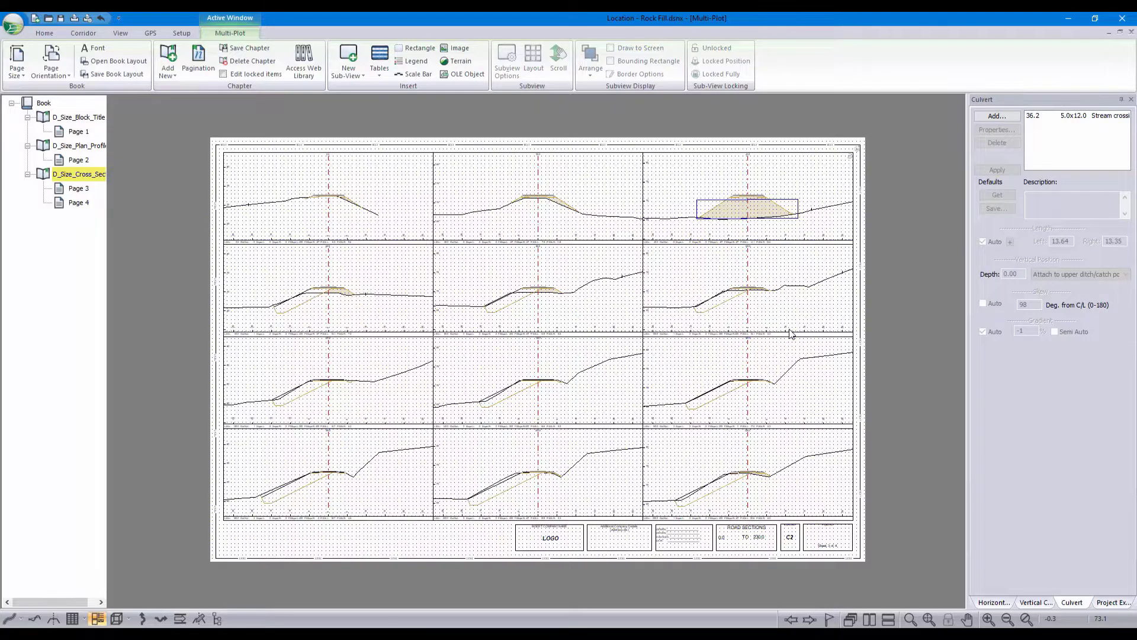
- Lock the cross-section sub-view fully and try to open its options and select it
left_click(792, 333)
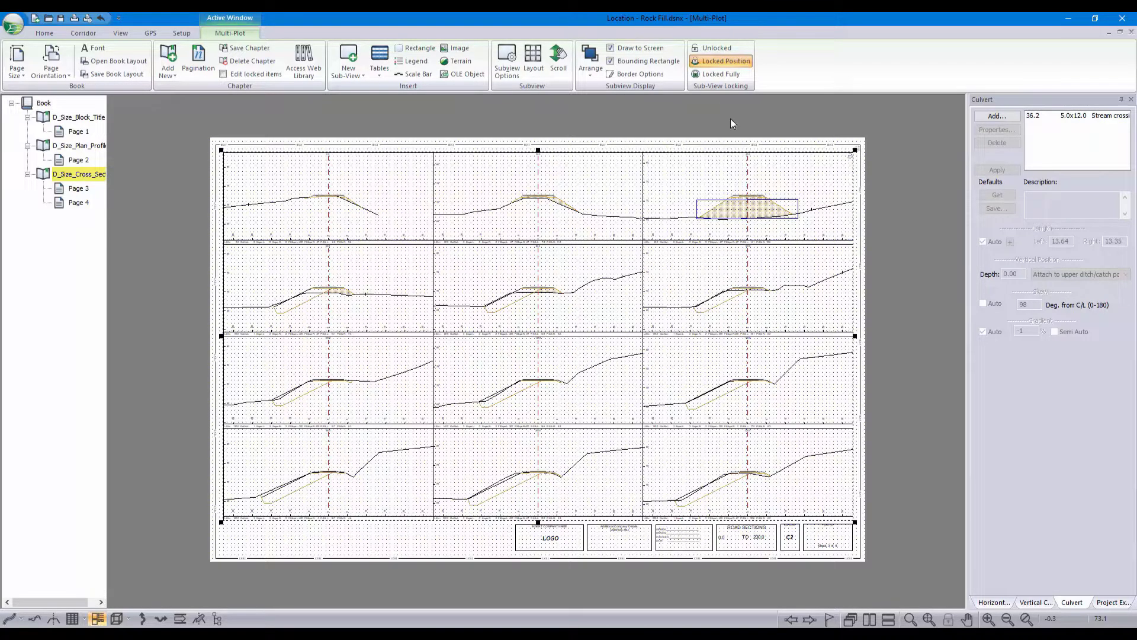
left_click(718, 74)
double_click(786, 273)
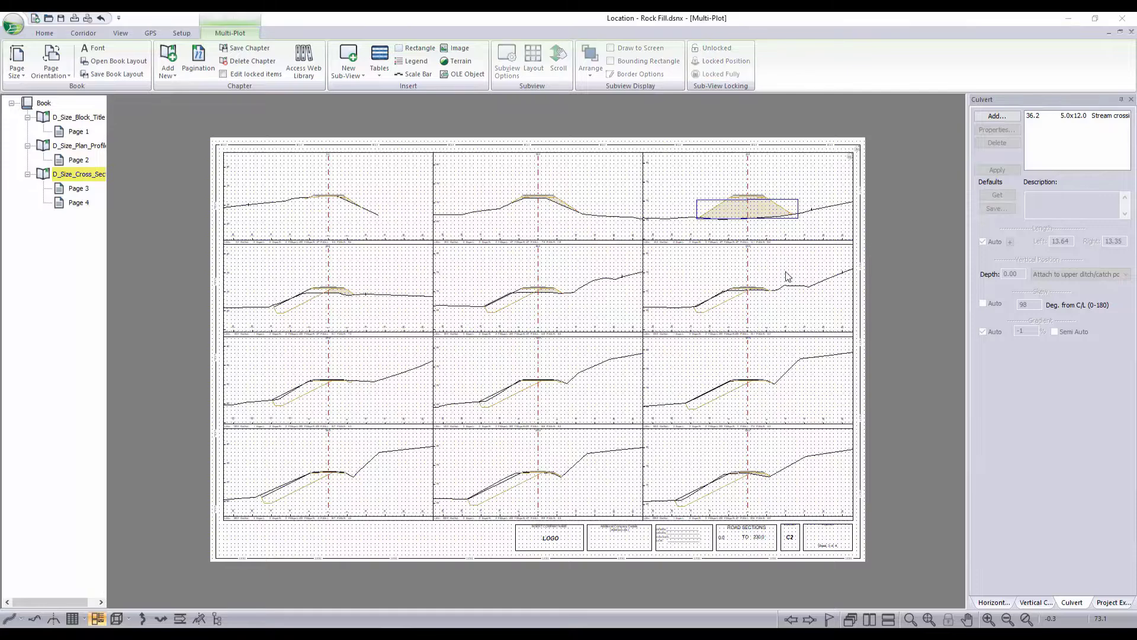
left_click(625, 383)
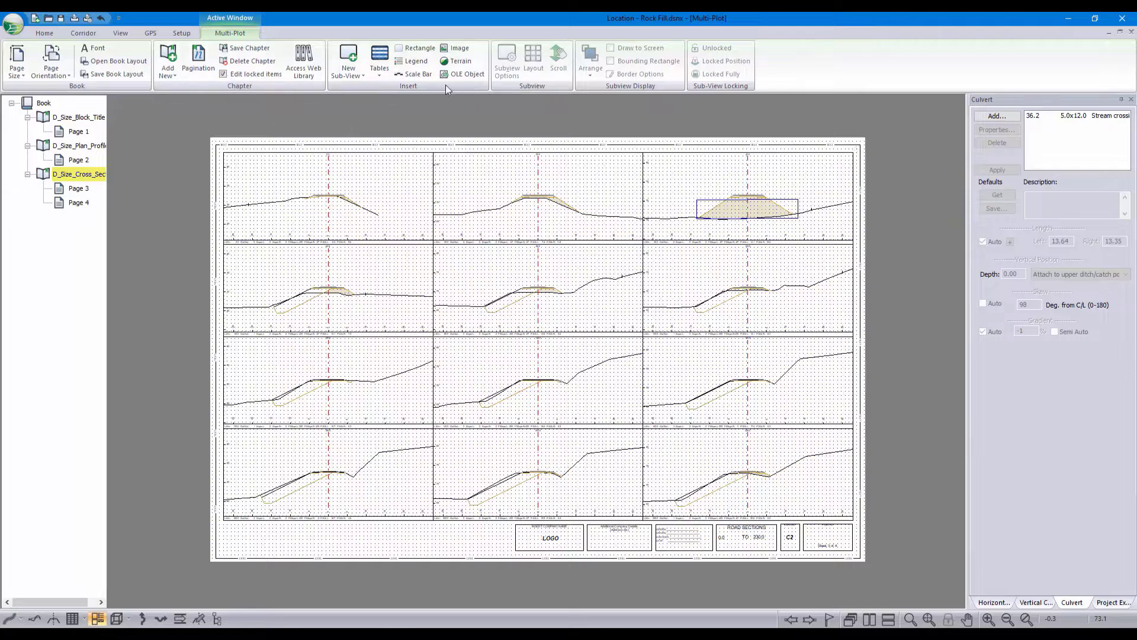
- Change the fully locked cross-section sub-view's locking to Locked Position and deselect it
left_click(711, 173)
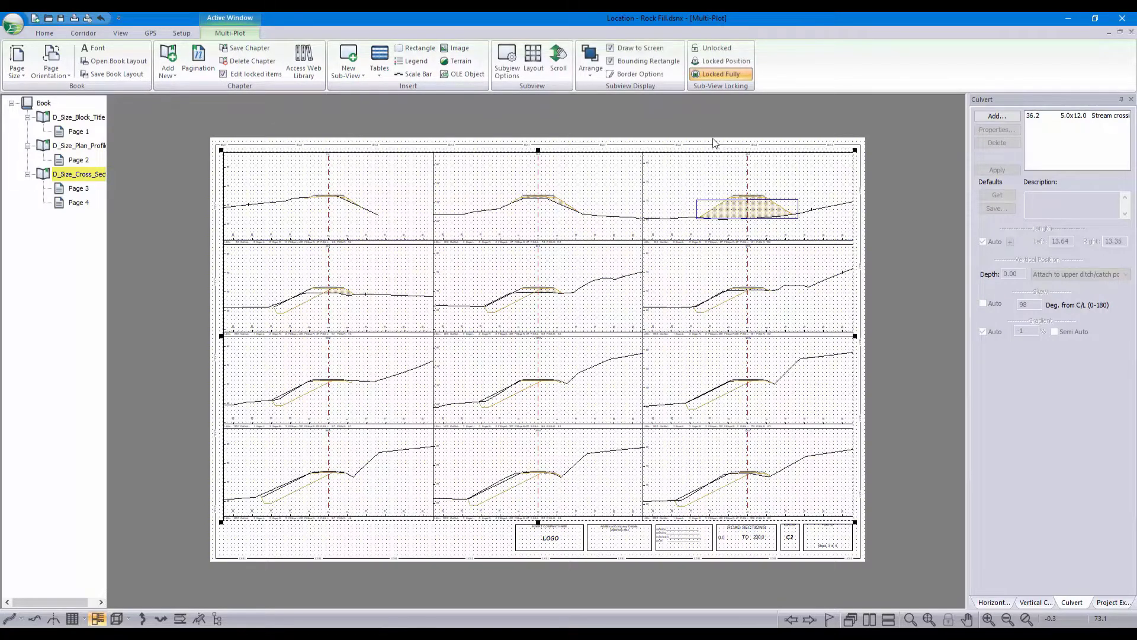
left_click(715, 62)
left_click(939, 265)
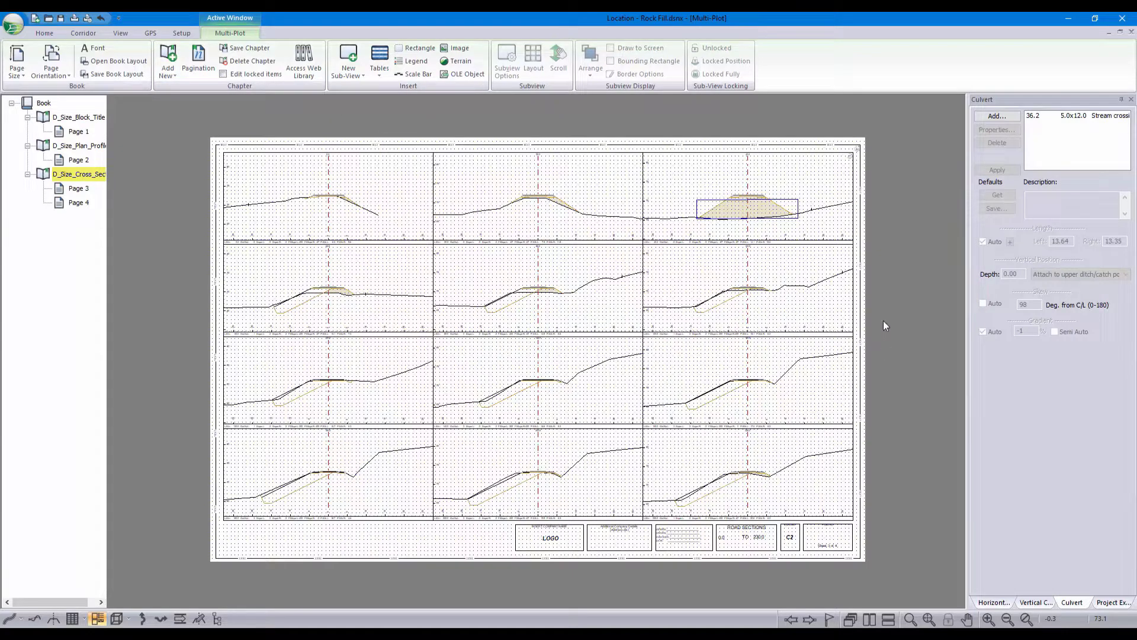
- View the Multi-Plot options from the blank area and edge of the cross-section sheet, leaving the settings unchanged
middle_click_drag(703, 373, 722, 302)
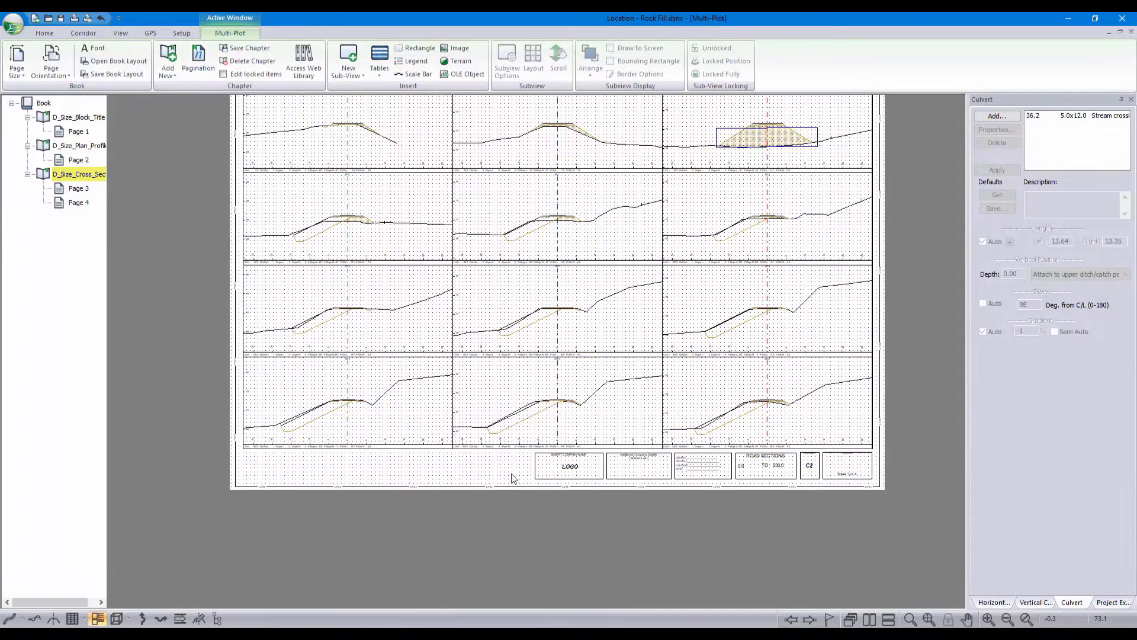
double_click(487, 467)
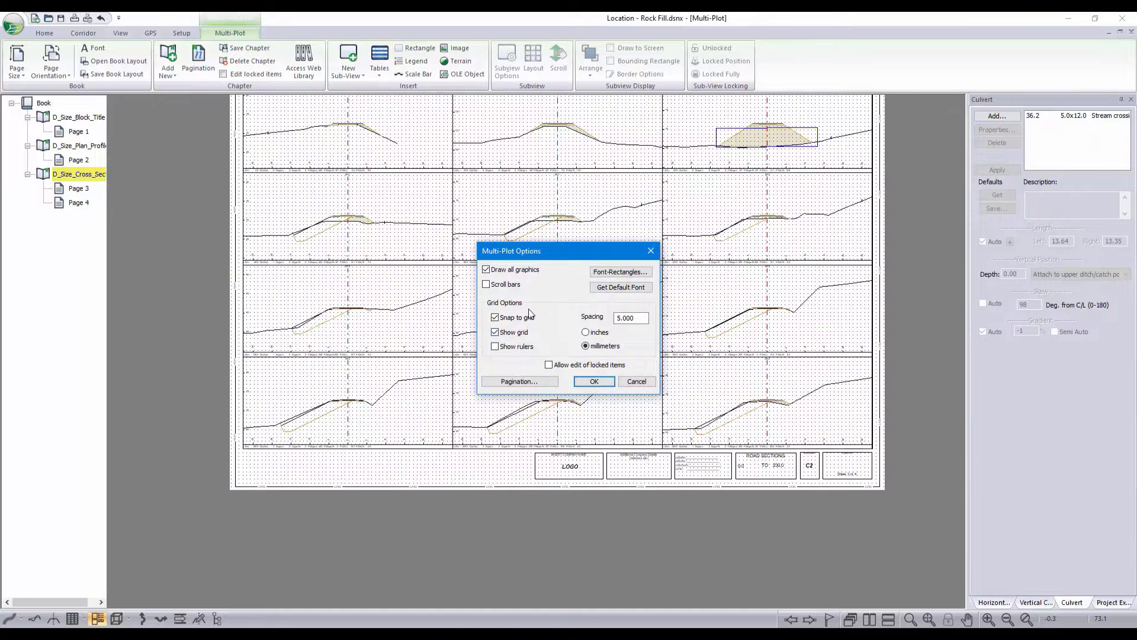
left_click(633, 381)
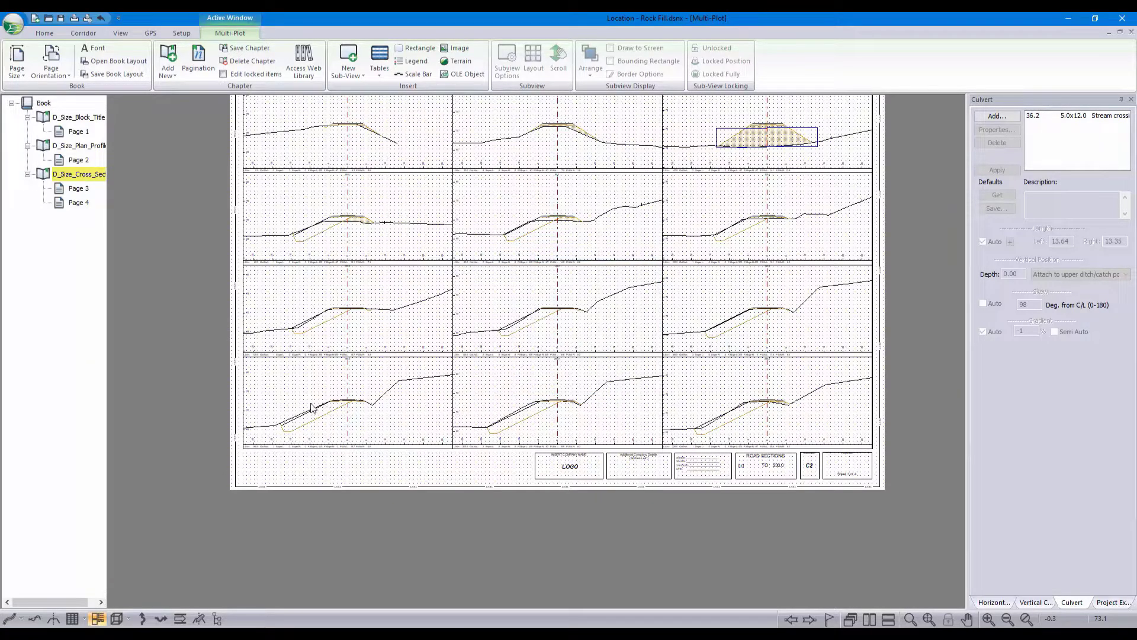
double_click(884, 403)
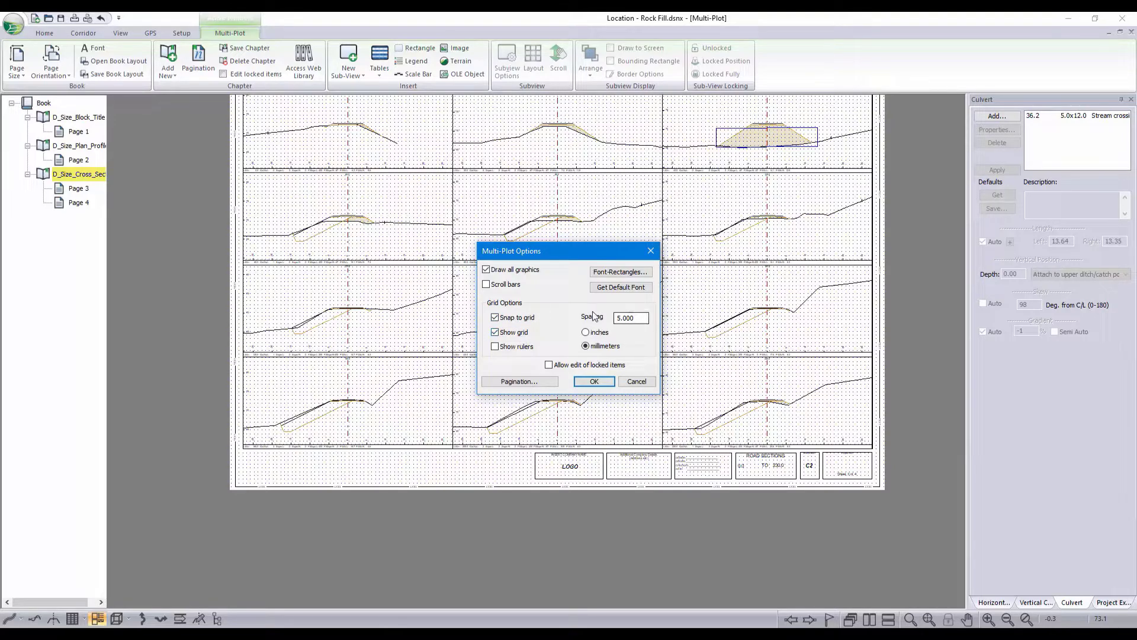
left_click(636, 382)
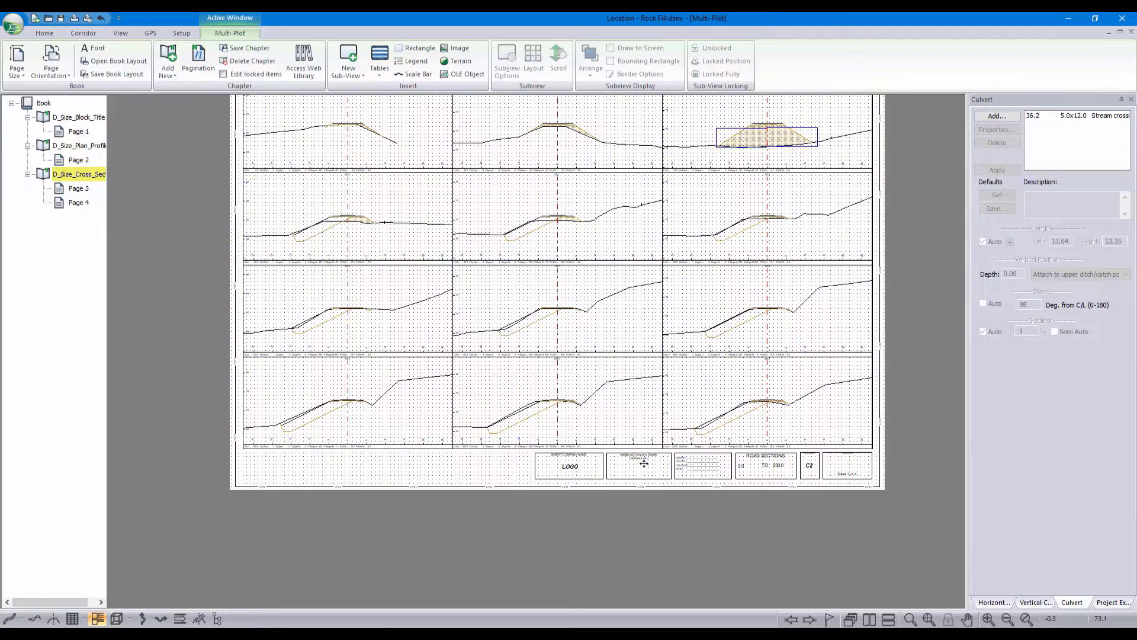
- Shift the unlocked company name and logo box in the title block slightly upward and undo the move
scroll(644, 463, "up", 1)
scroll(575, 464, "up", 2)
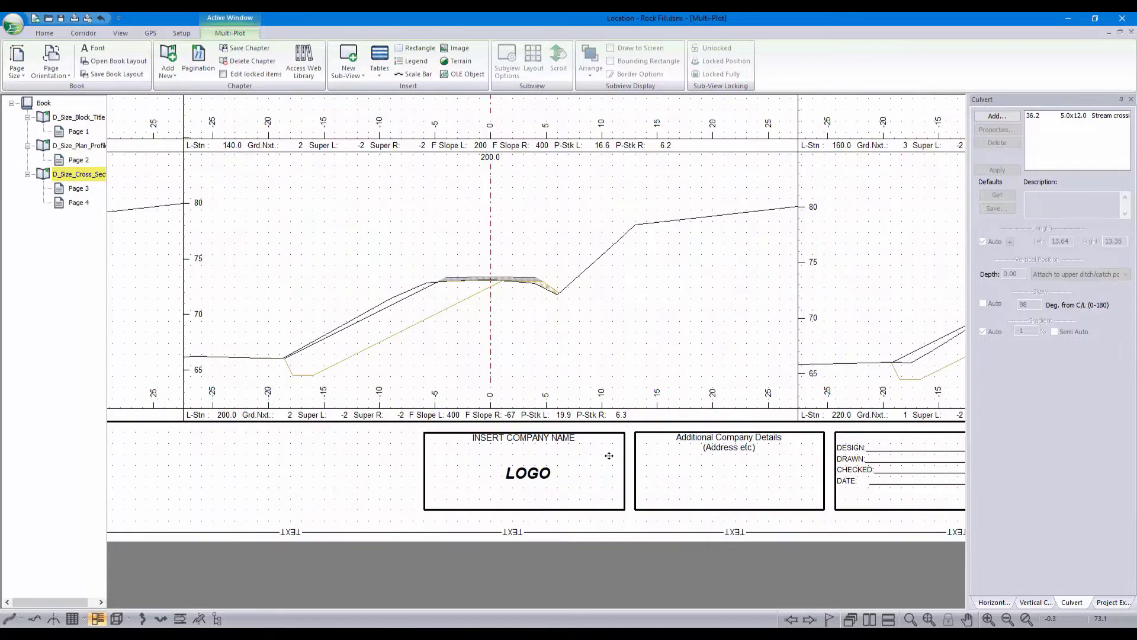
left_click(613, 479)
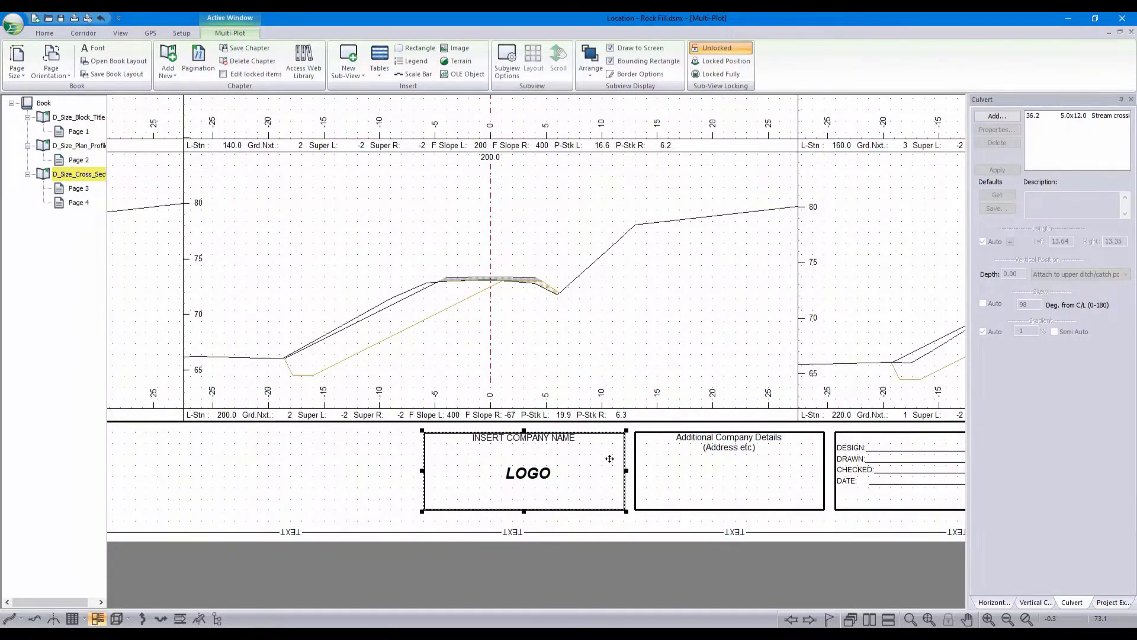
left_click_drag(609, 459, 587, 460)
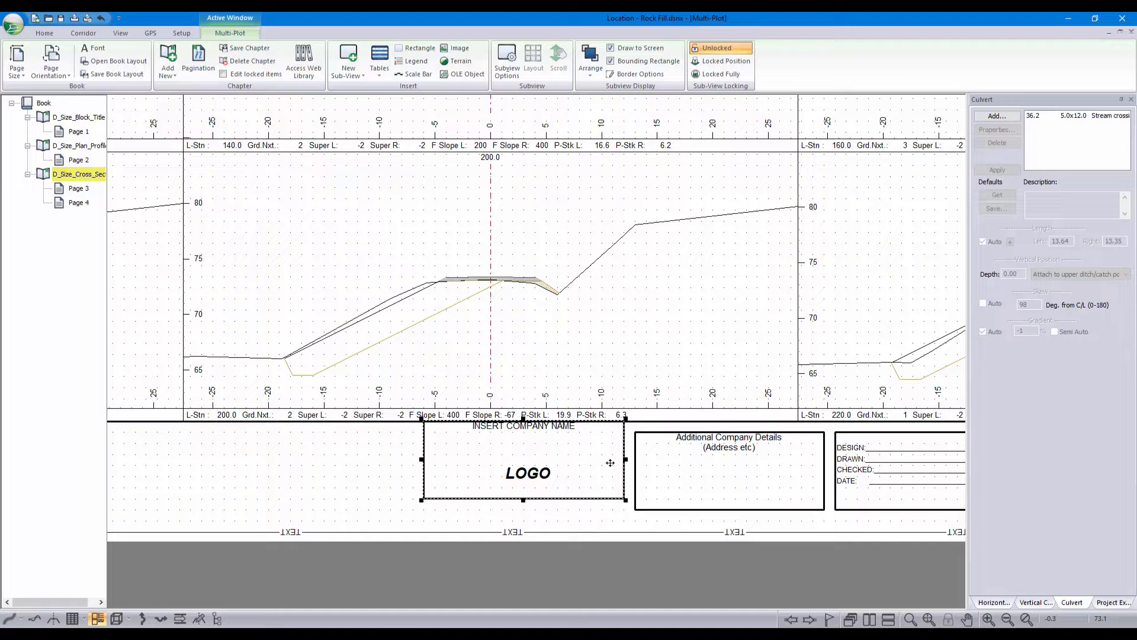
key("ctrl+z")
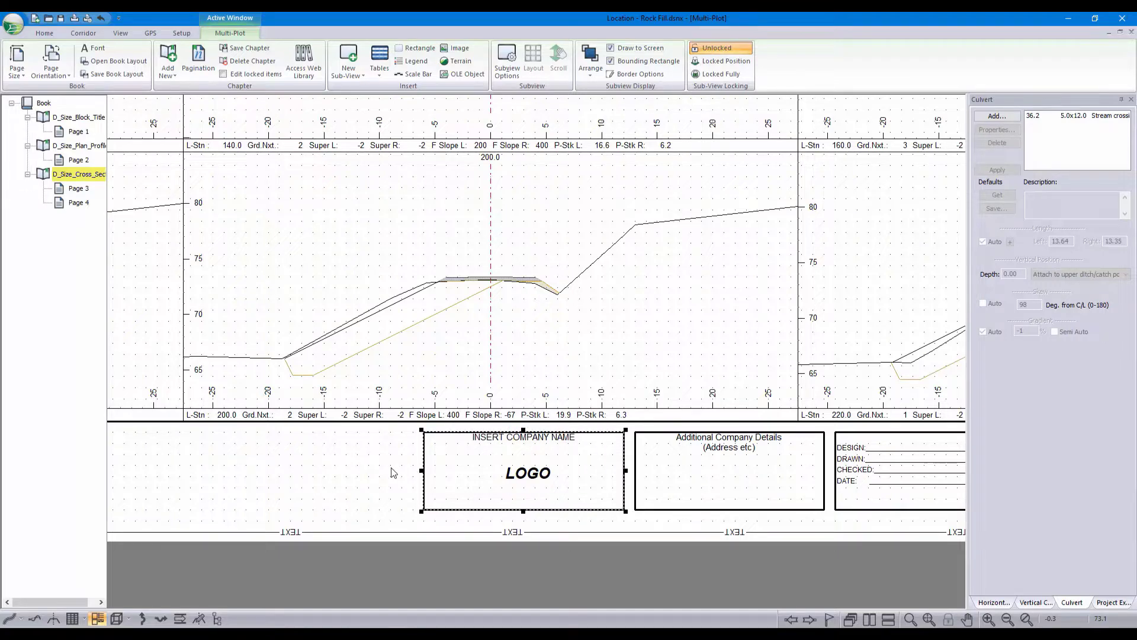
- Select the position-locked cross-section sub-view and examine the stations of its sections and the culvert section
scroll(391, 468, "down", 3)
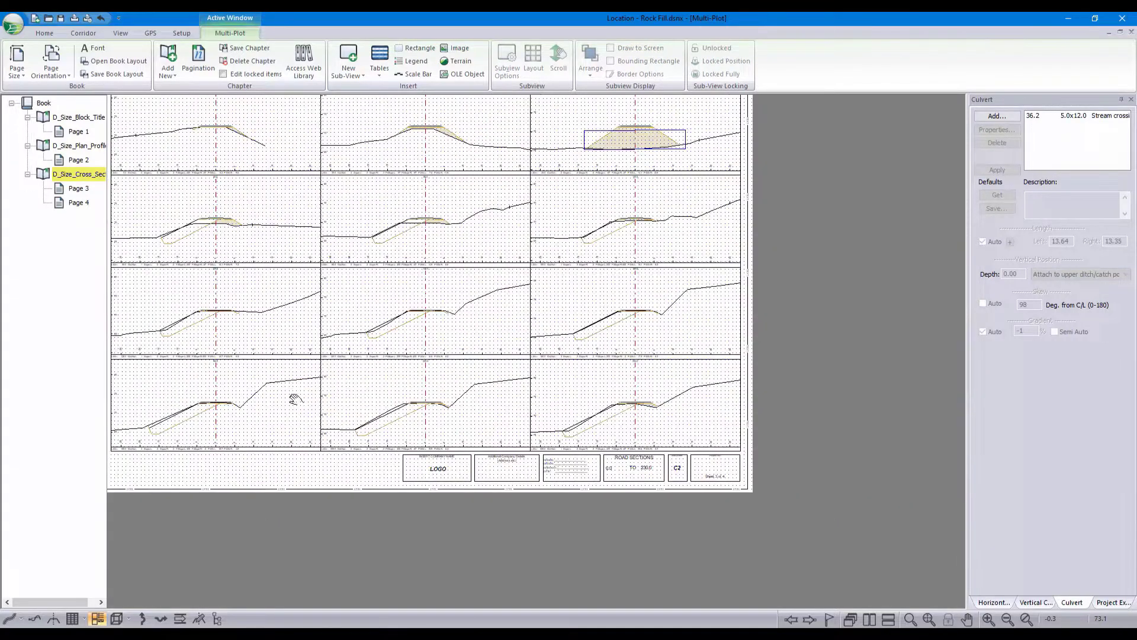
middle_click_drag(251, 387, 411, 405)
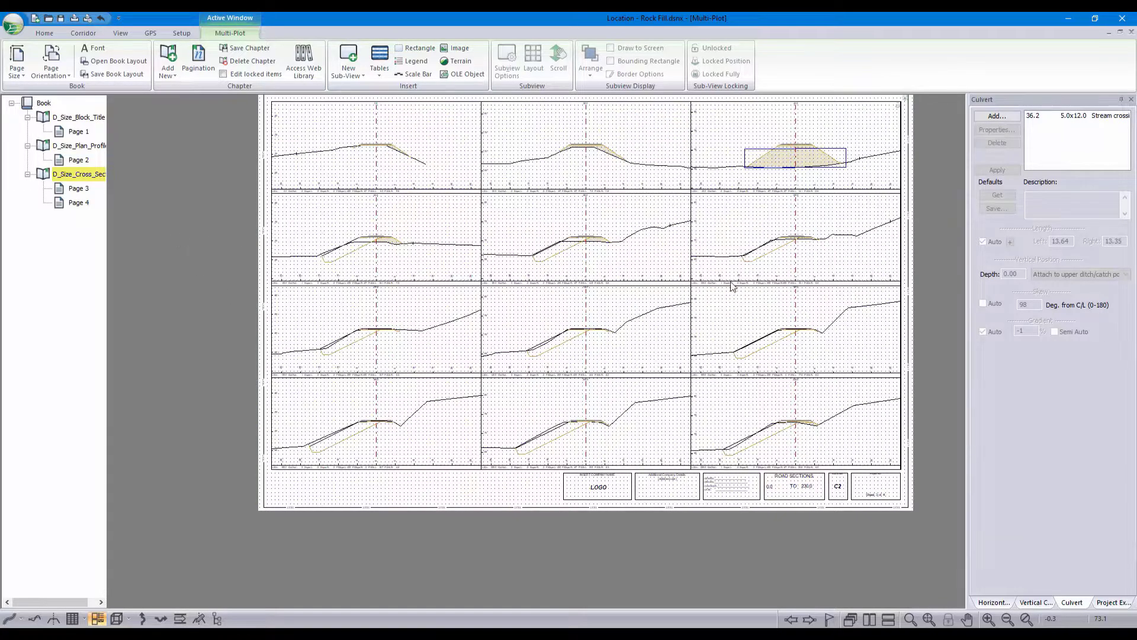
middle_click_drag(733, 287, 666, 369)
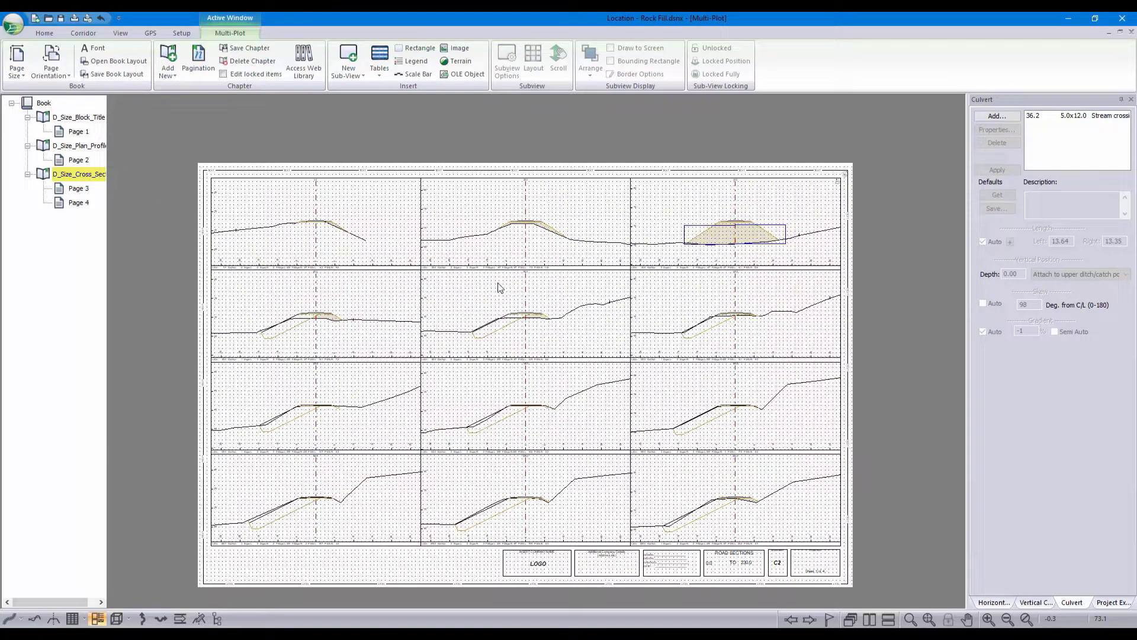
left_click(564, 391)
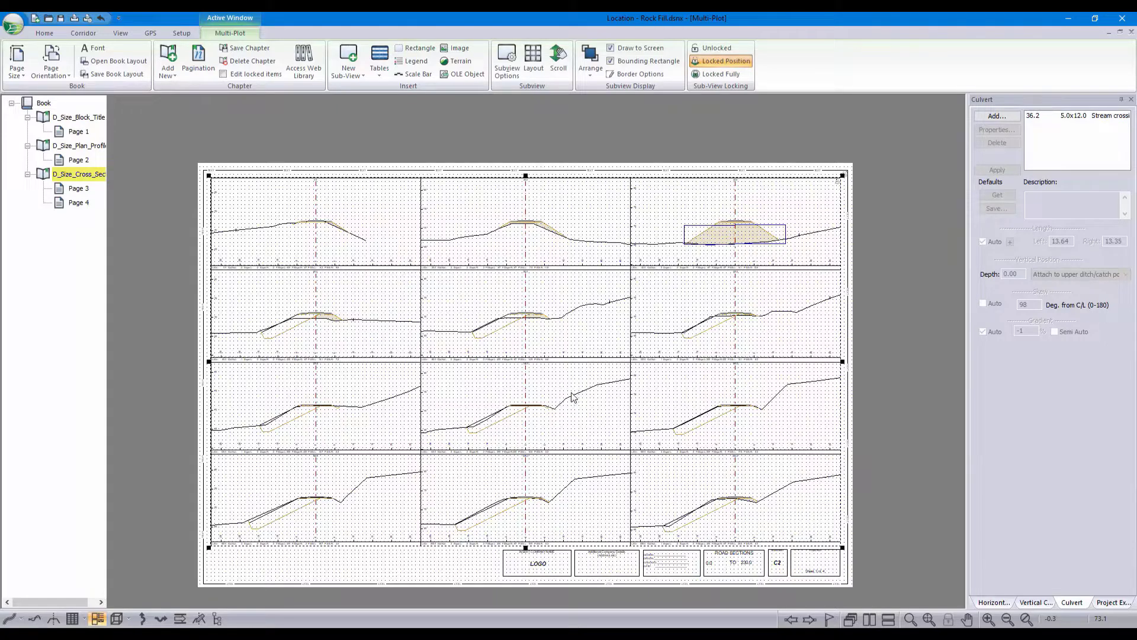
scroll(336, 200, "up", 1)
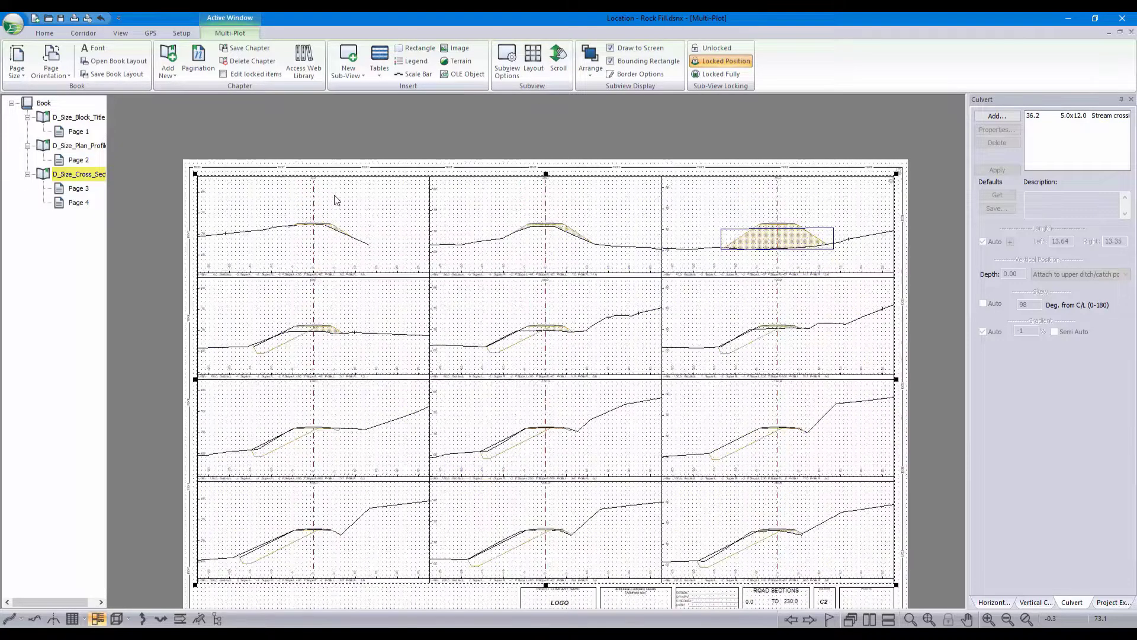
scroll(336, 200, "up", 2)
scroll(561, 231, "down", 3)
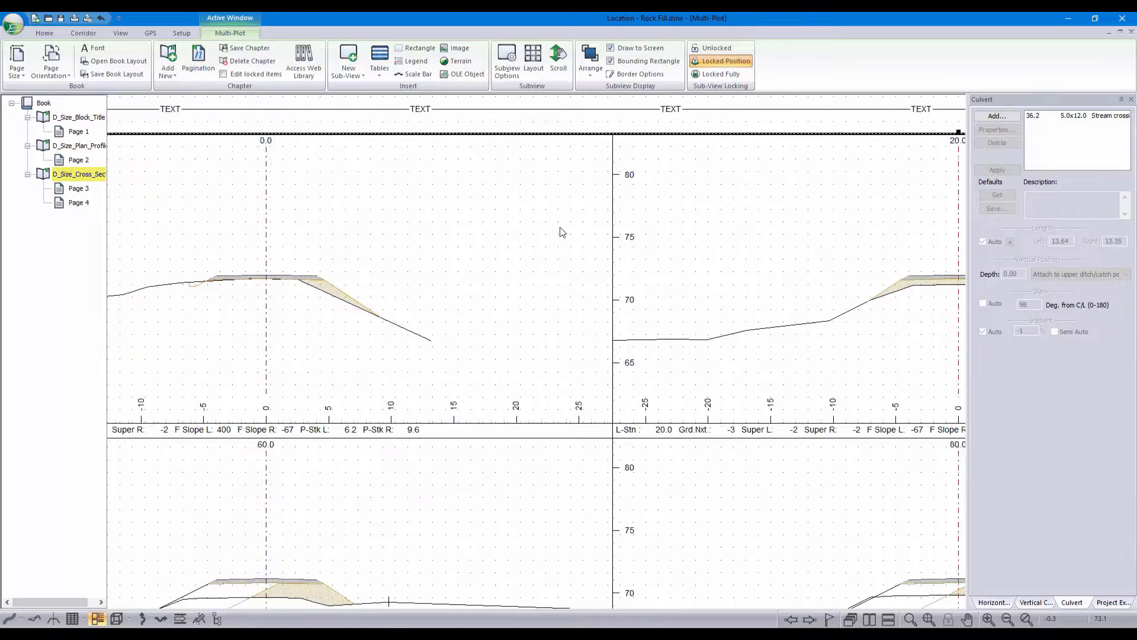
scroll(702, 255, "down", 1)
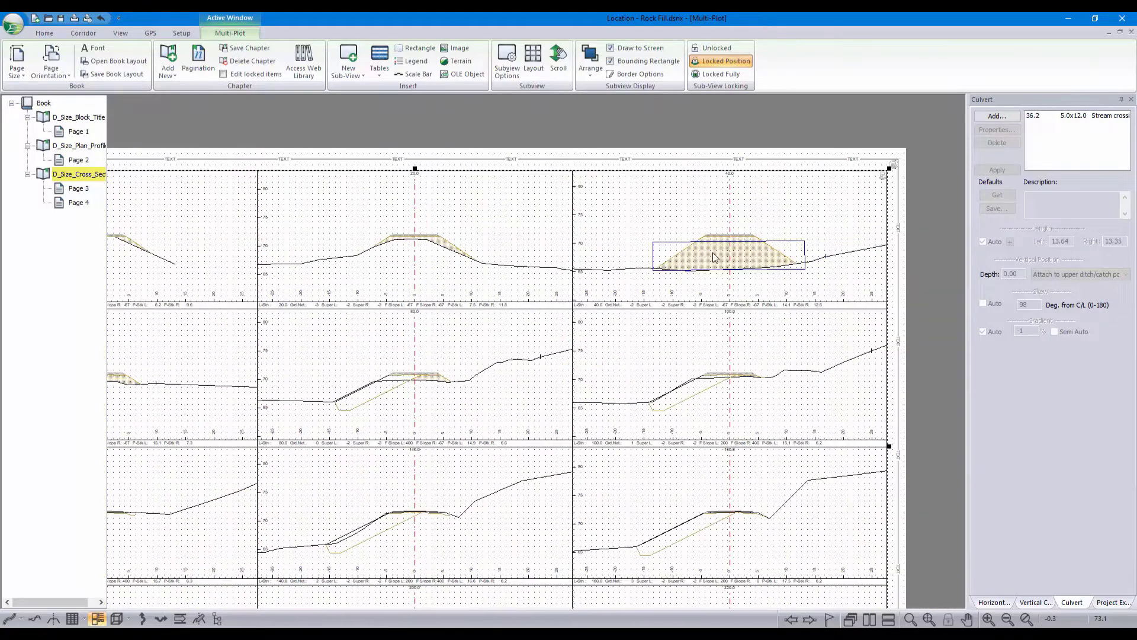
scroll(578, 342, "up", 1)
scroll(578, 342, "down", 3)
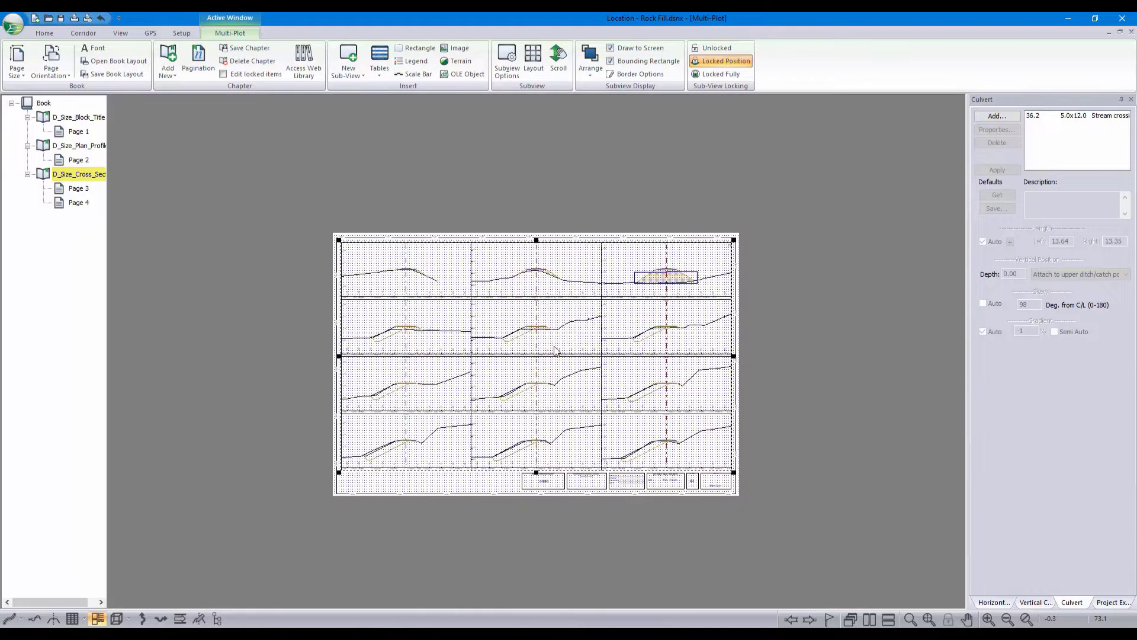
scroll(556, 349, "up", 1)
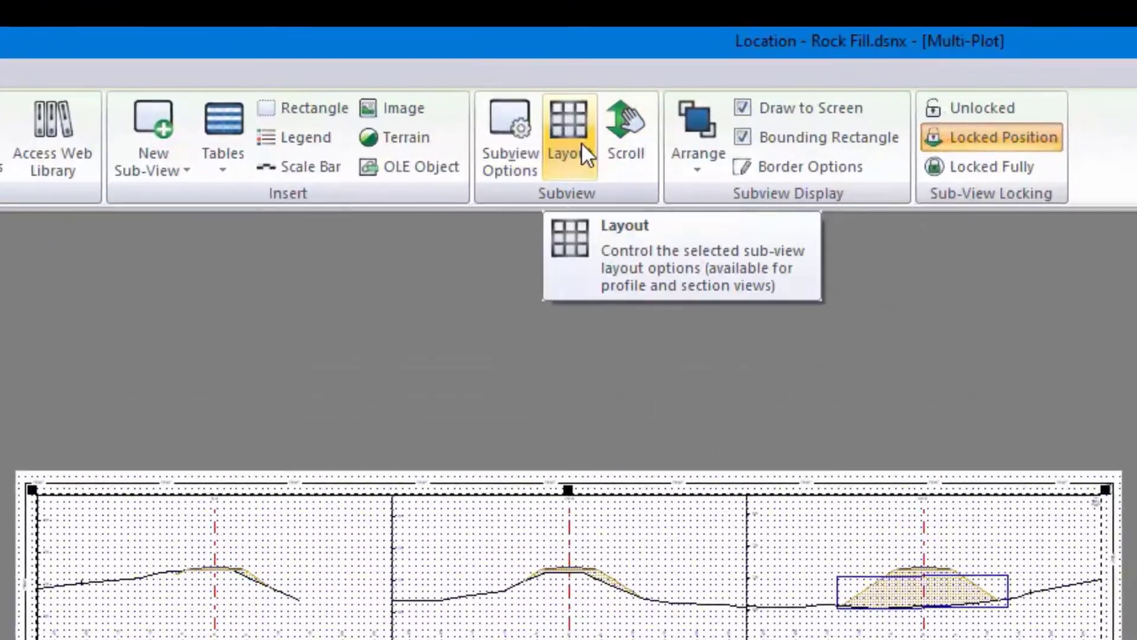
- Set the cross-section layout's point types to Auto interval points (5.0m.) and Culvert insertion points, excluding Auto interval points 2 (20.0m.)
left_click(539, 64)
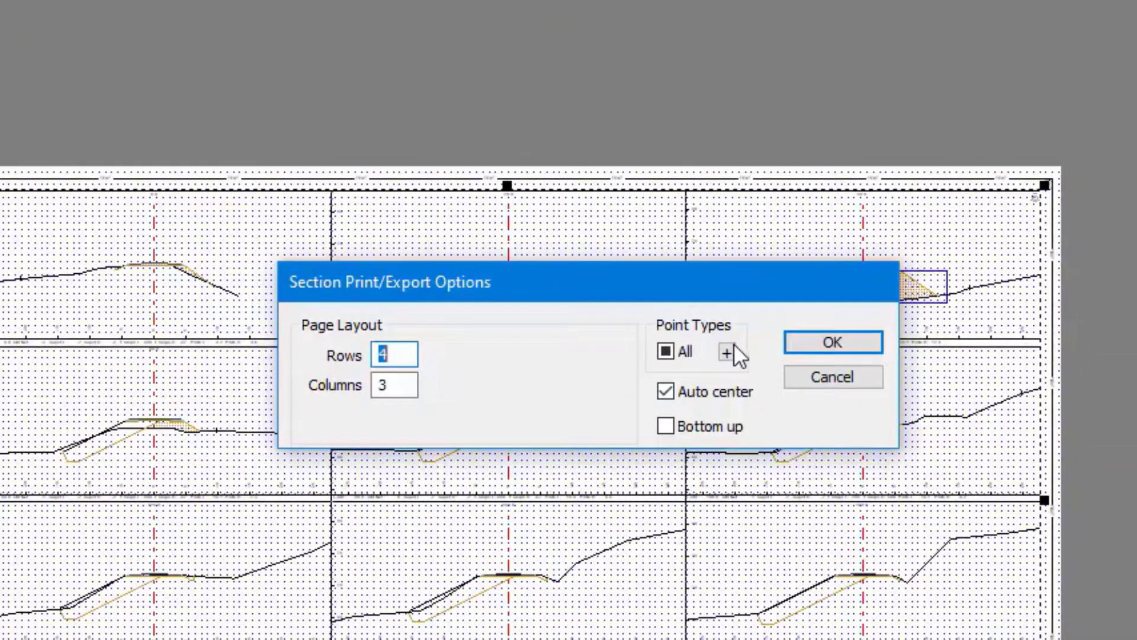
left_click(729, 353)
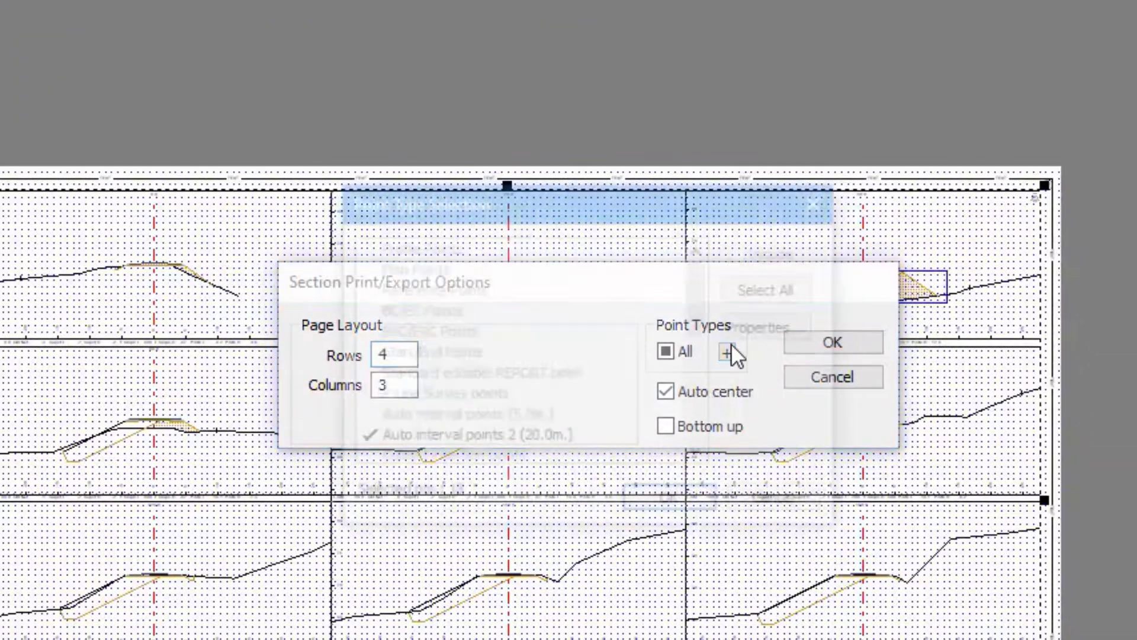
left_click(544, 442)
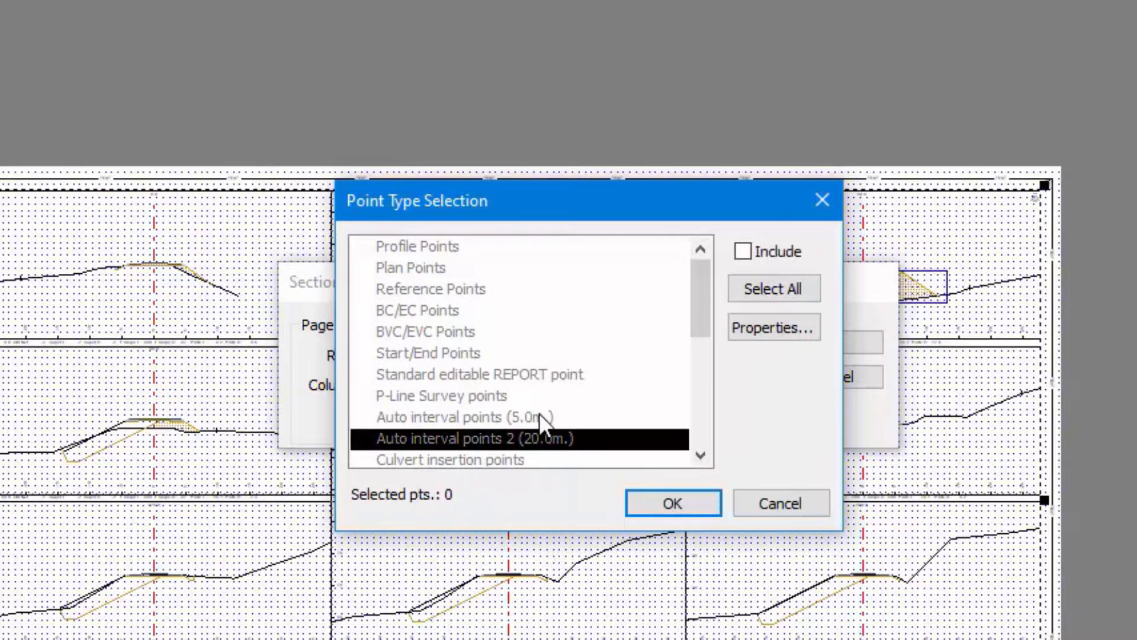
left_click(541, 418)
scroll(486, 413, "down", 1)
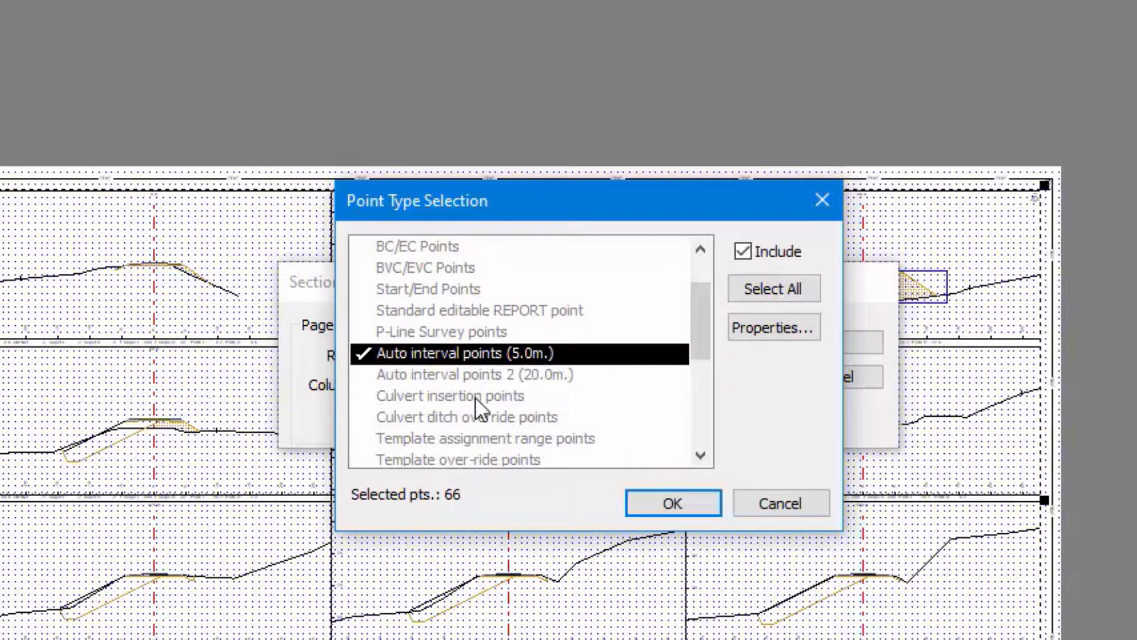
left_click(475, 396)
left_click(664, 504)
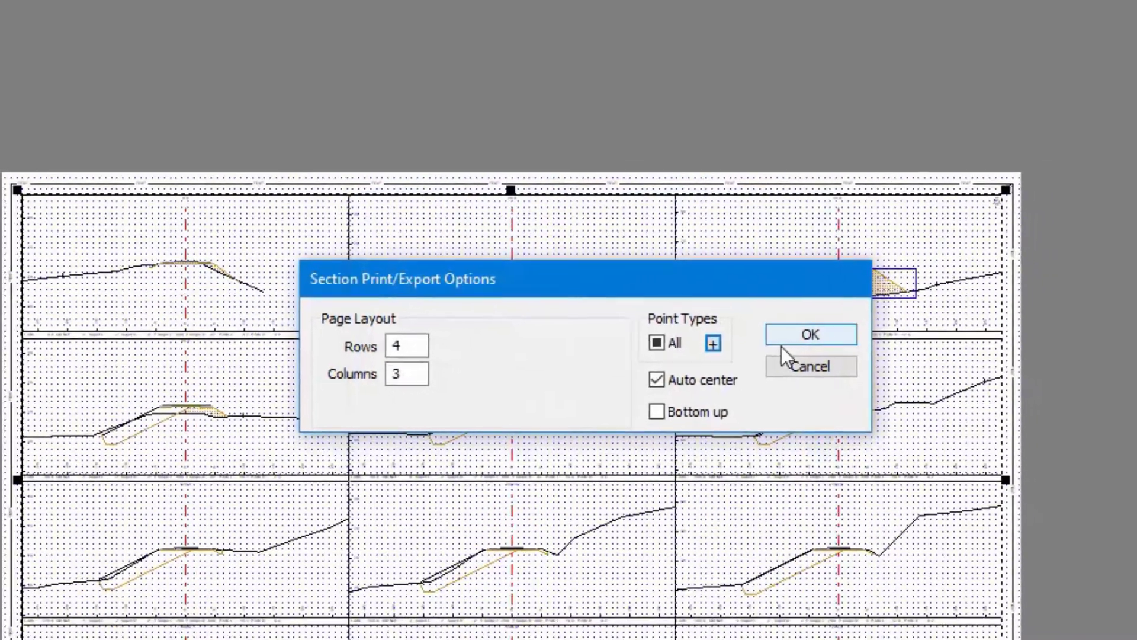
left_click(820, 343)
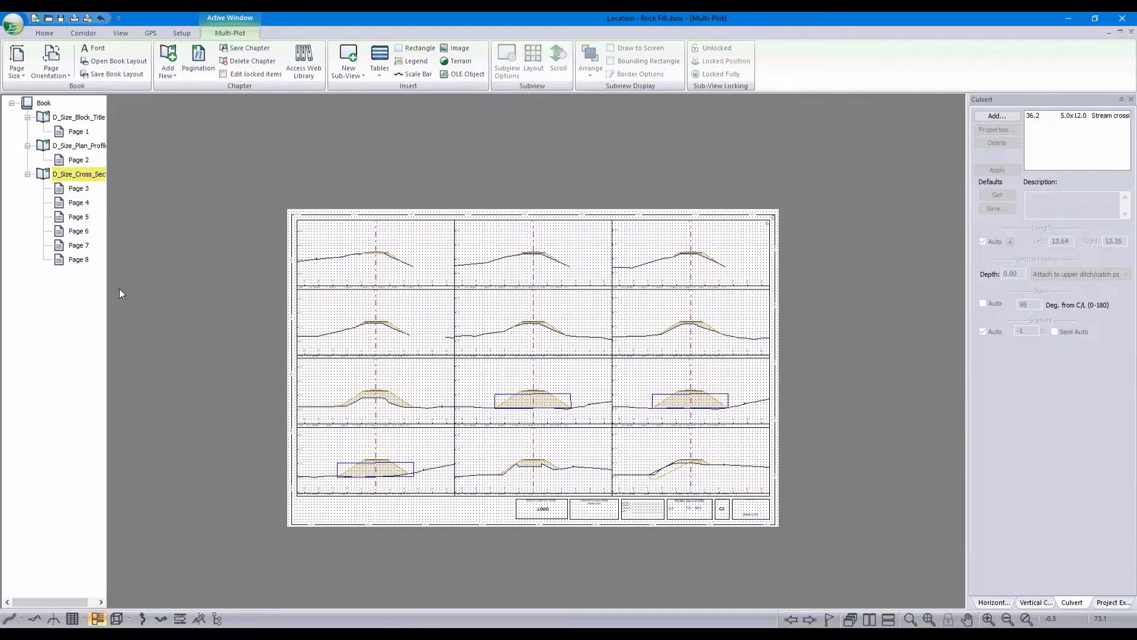
- Examine the 5 m interval sections and the culvert section at station 36.2 on the cross-section sheet
scroll(386, 244, "up", 1)
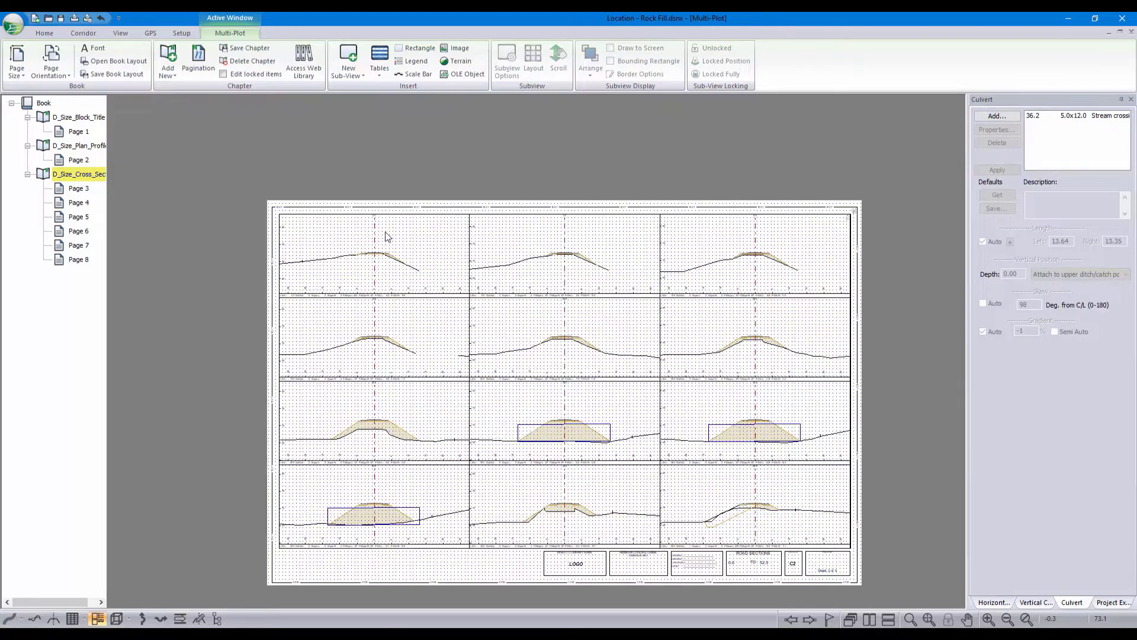
scroll(587, 404, "up", 2)
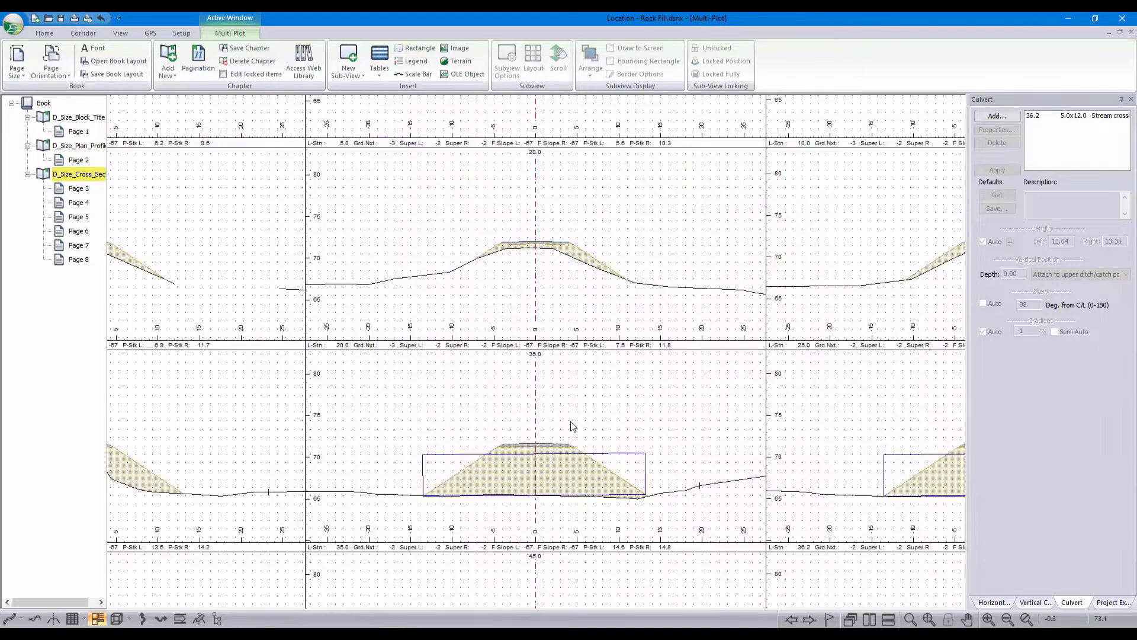
middle_click_drag(603, 460, 490, 440)
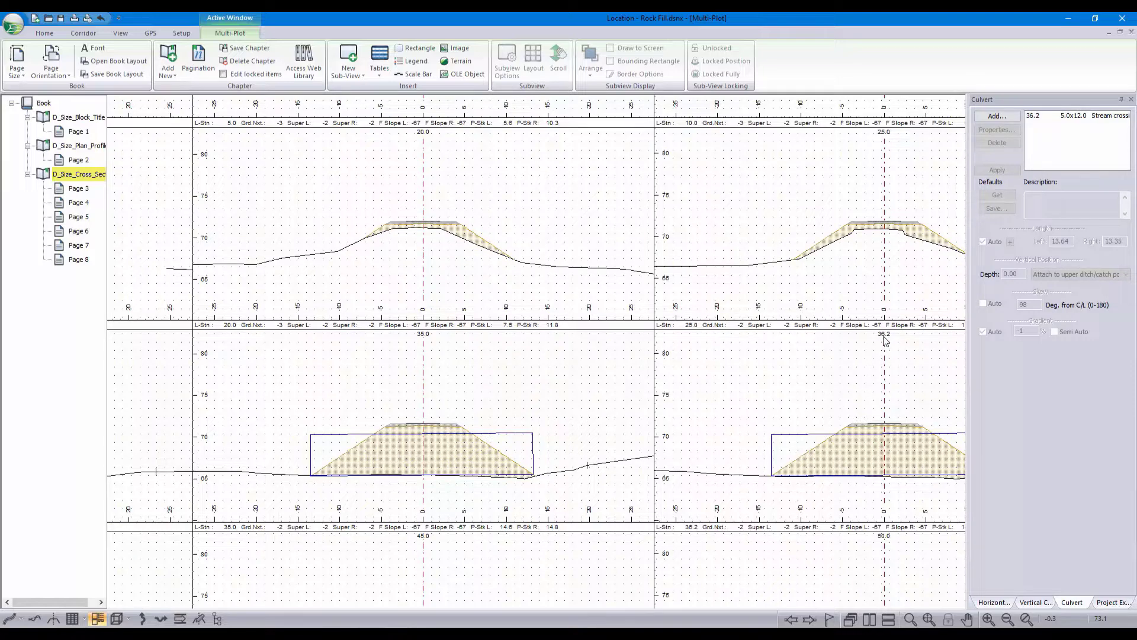
scroll(873, 382, "down", 2)
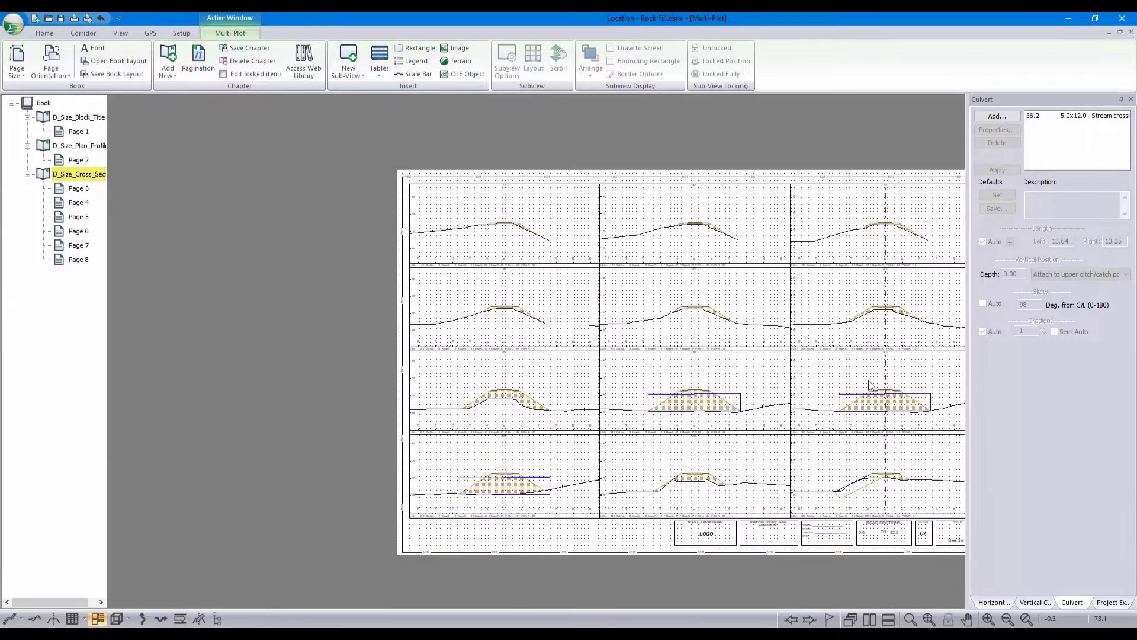
middle_click_drag(699, 396, 694, 395)
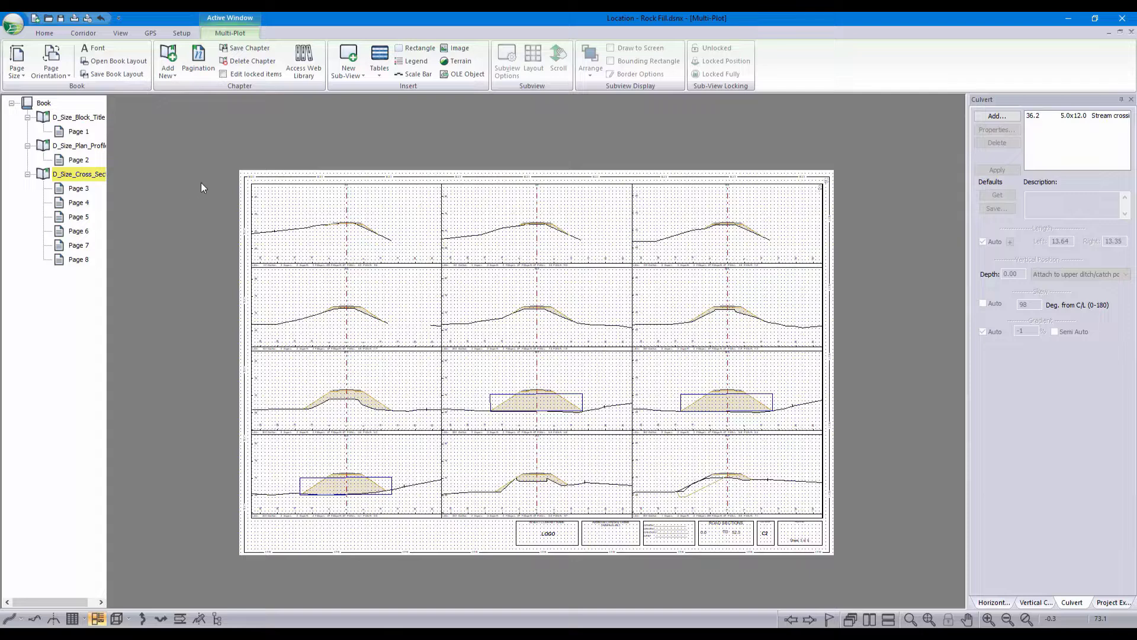
- Limit the D_Size_Cross_Section chapter's pagination to the station range 100 to 250 and open its first page
right_click(91, 174)
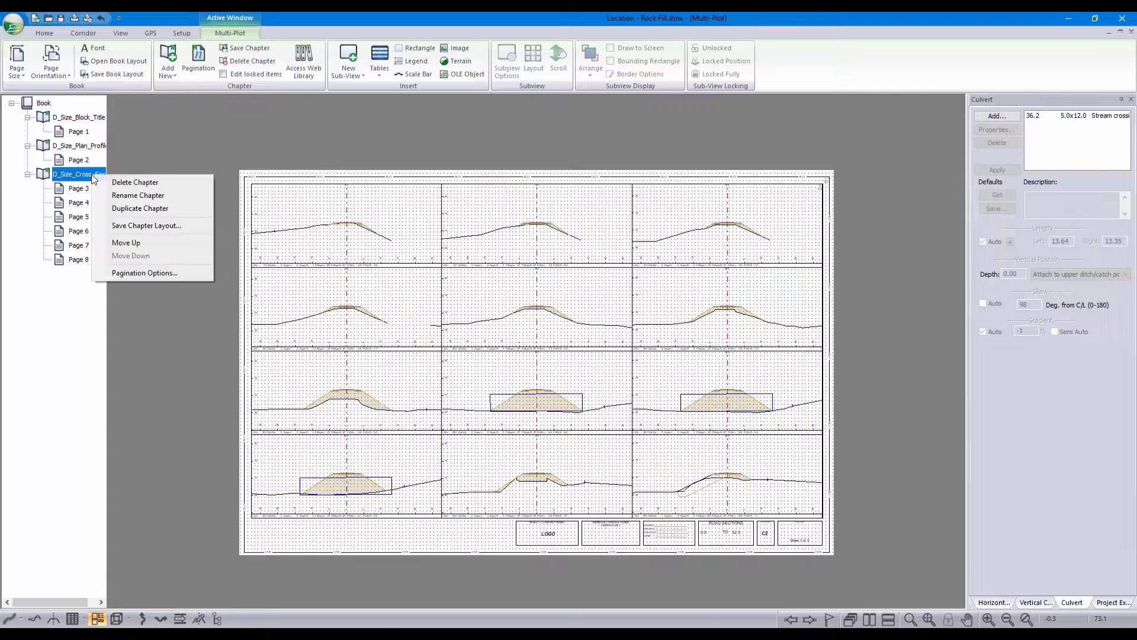
left_click(132, 273)
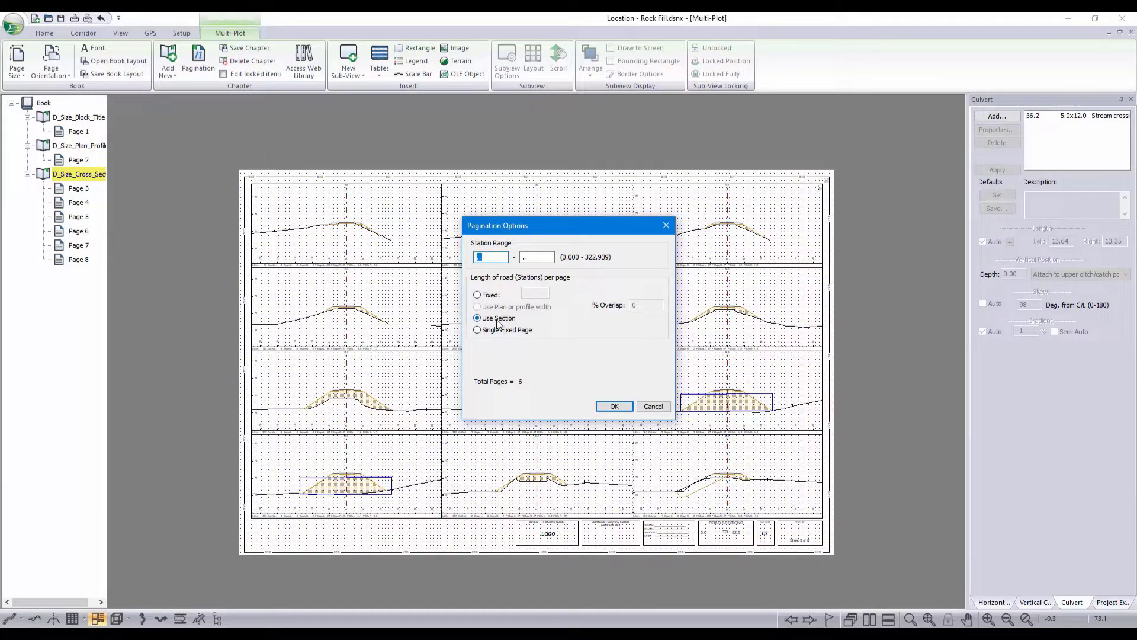
left_click(500, 257)
left_click_drag(500, 257, 433, 261)
type("100")
key("Tab")
type("250")
left_click(615, 406)
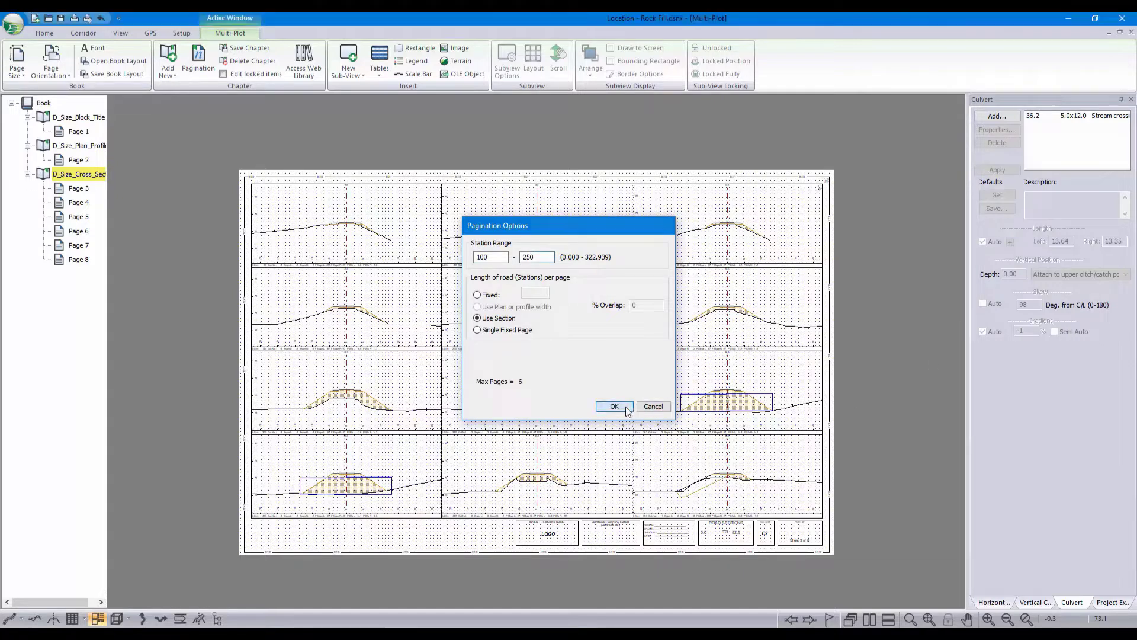
left_click(82, 189)
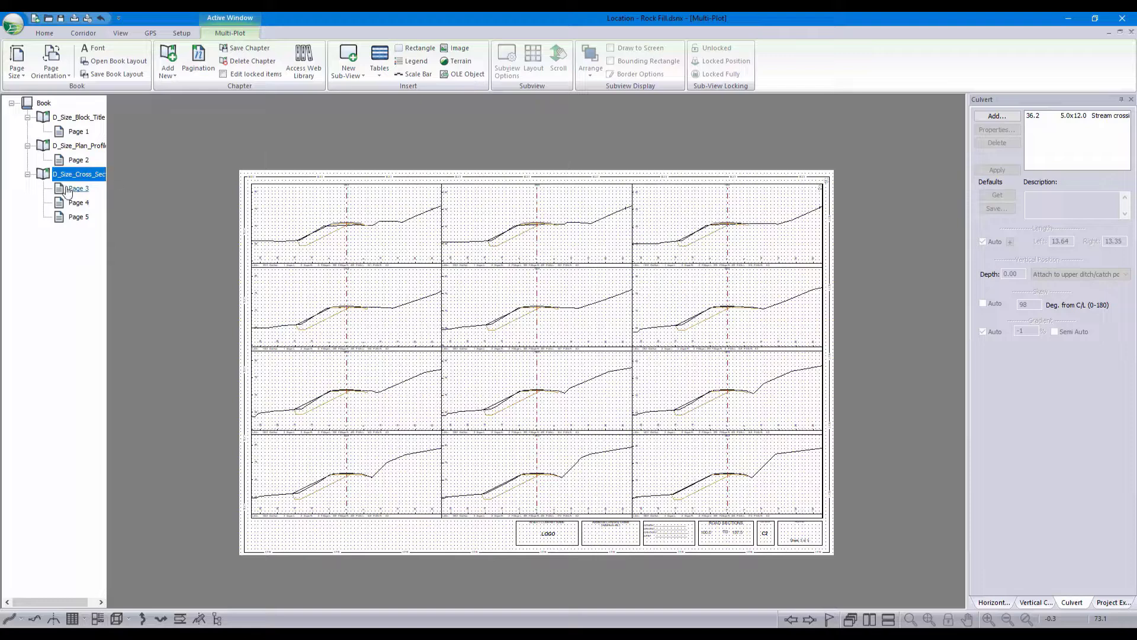
- Examine the starting station of the first cross-section on the D_Size_Cross_Section chapter's first page
left_click(78, 202)
left_click(78, 188)
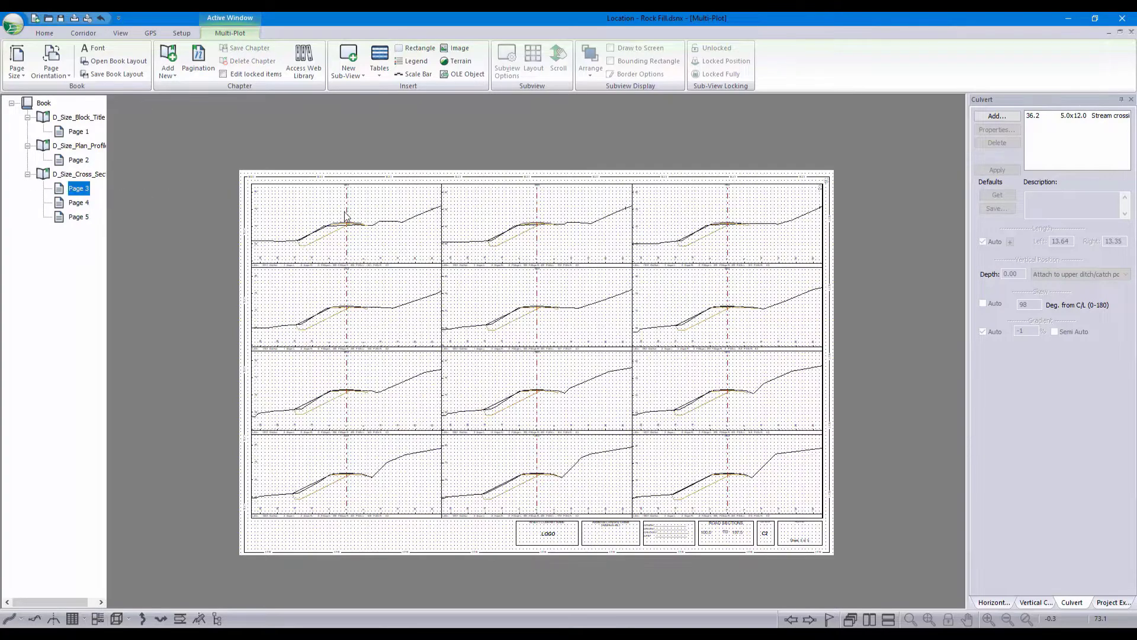
scroll(346, 189, "up", 5)
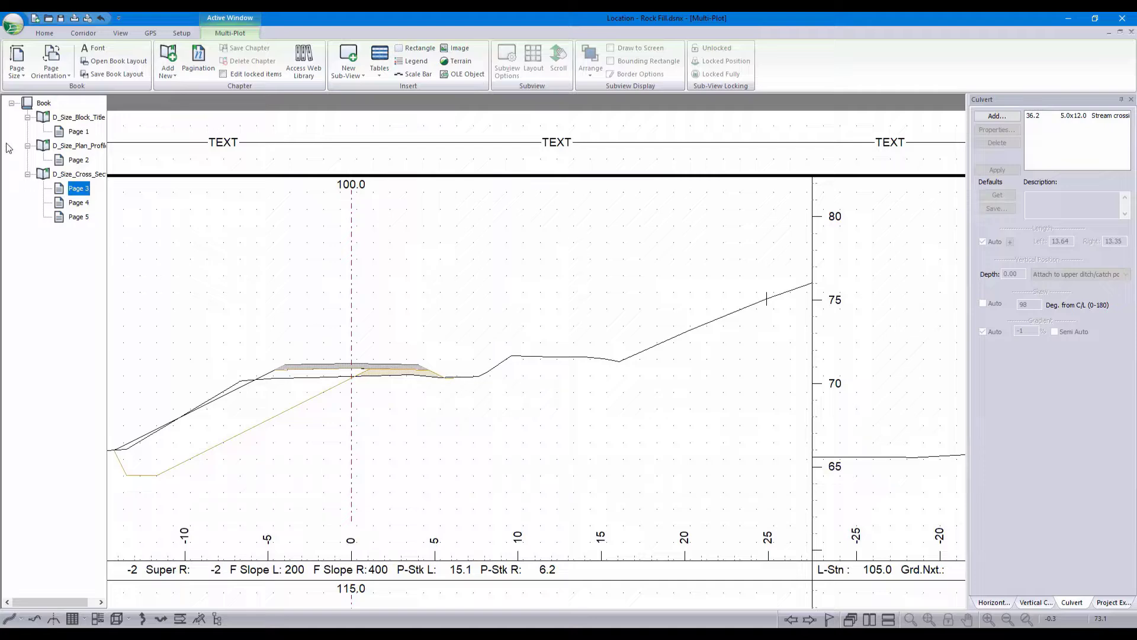
- Open the plan and profile chapter and review its pagination options without changing them
left_click(87, 148)
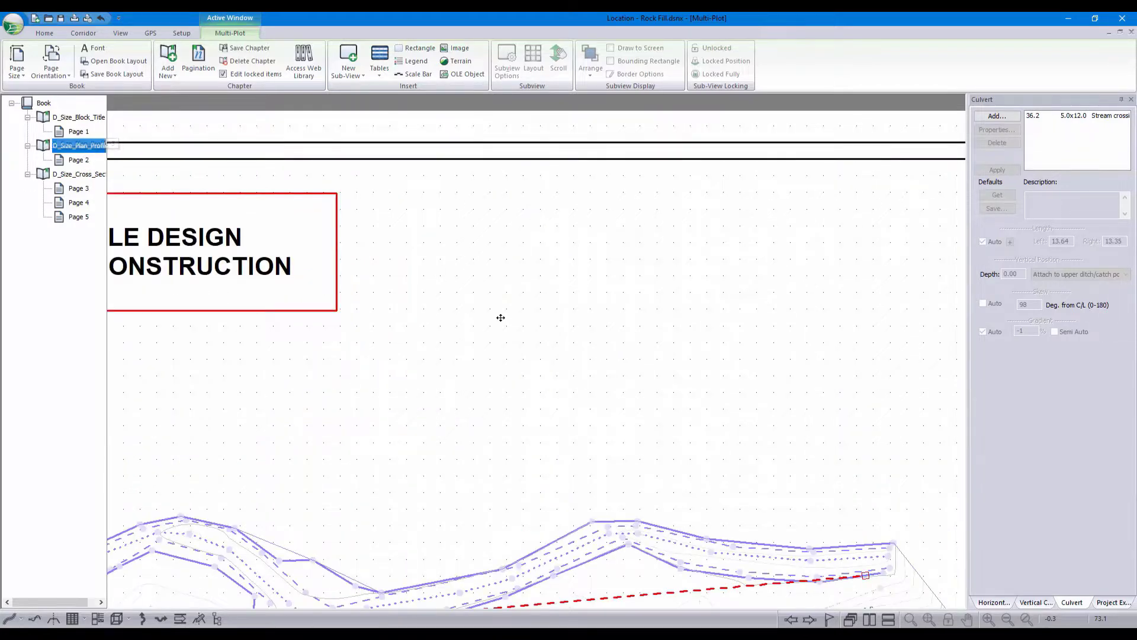
scroll(501, 317, "down", 4)
middle_click_drag(501, 317, 403, 184)
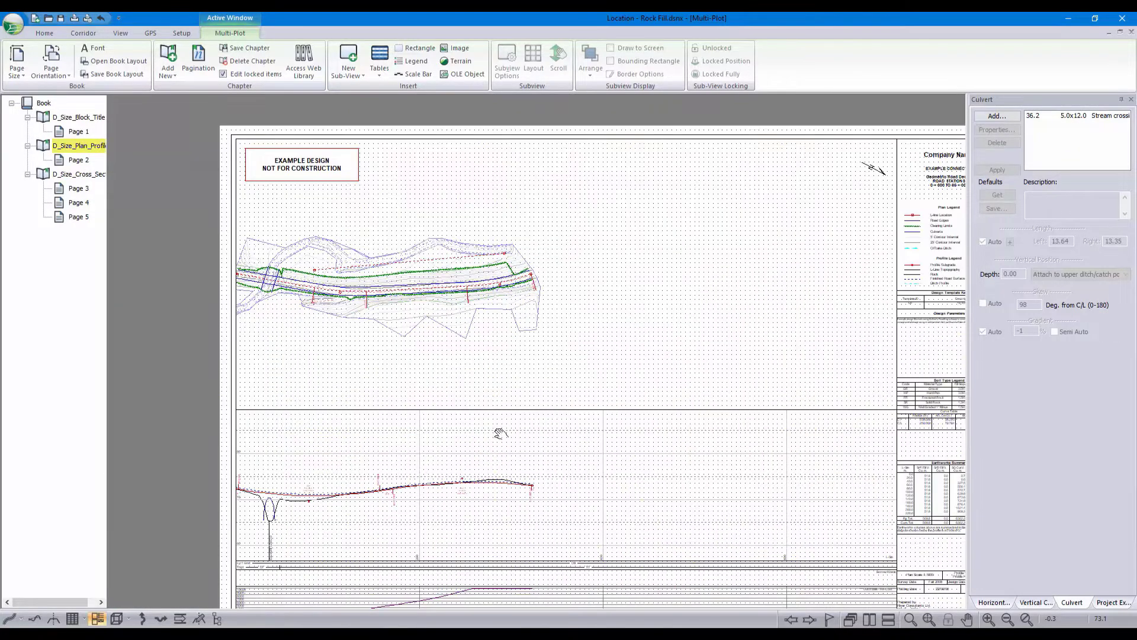
middle_click_drag(500, 434, 449, 356)
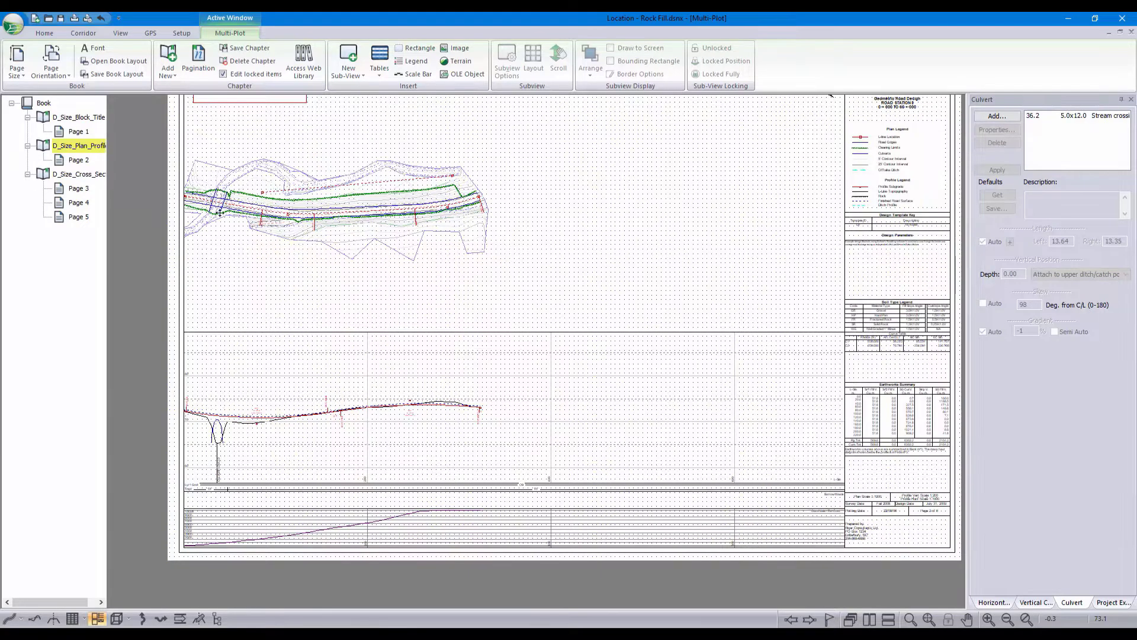
right_click(95, 146)
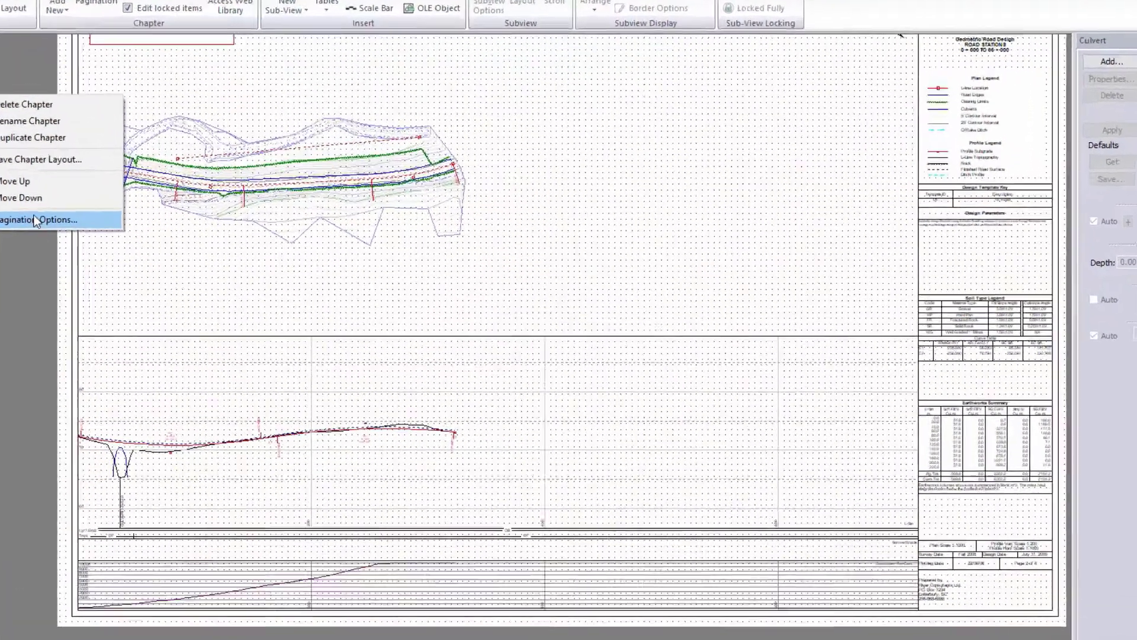
left_click(150, 240)
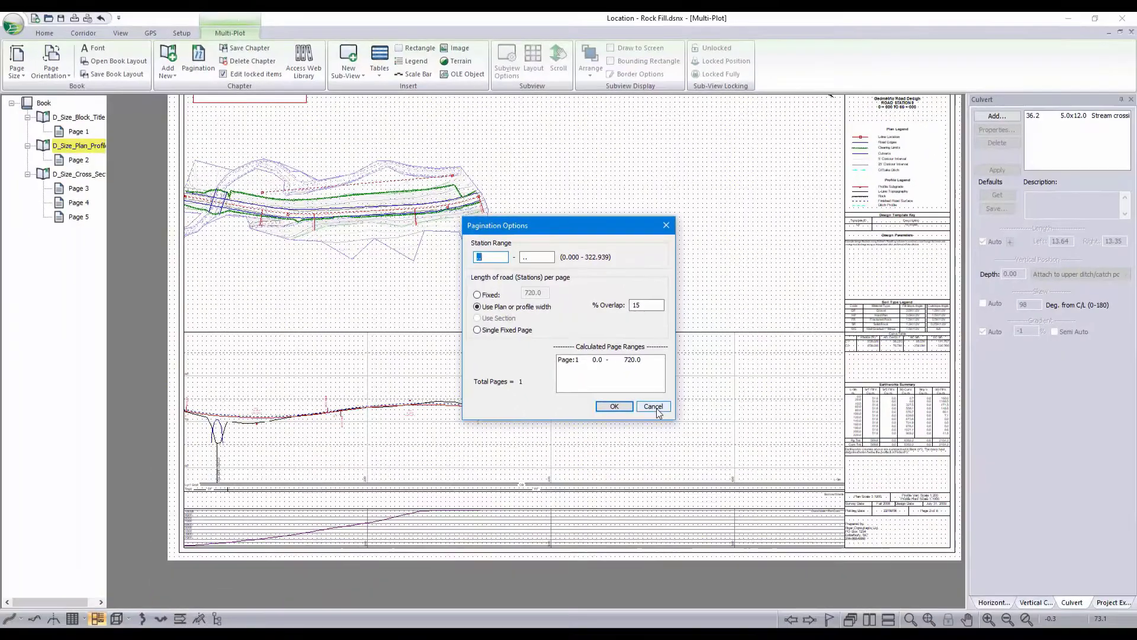
left_click(653, 407)
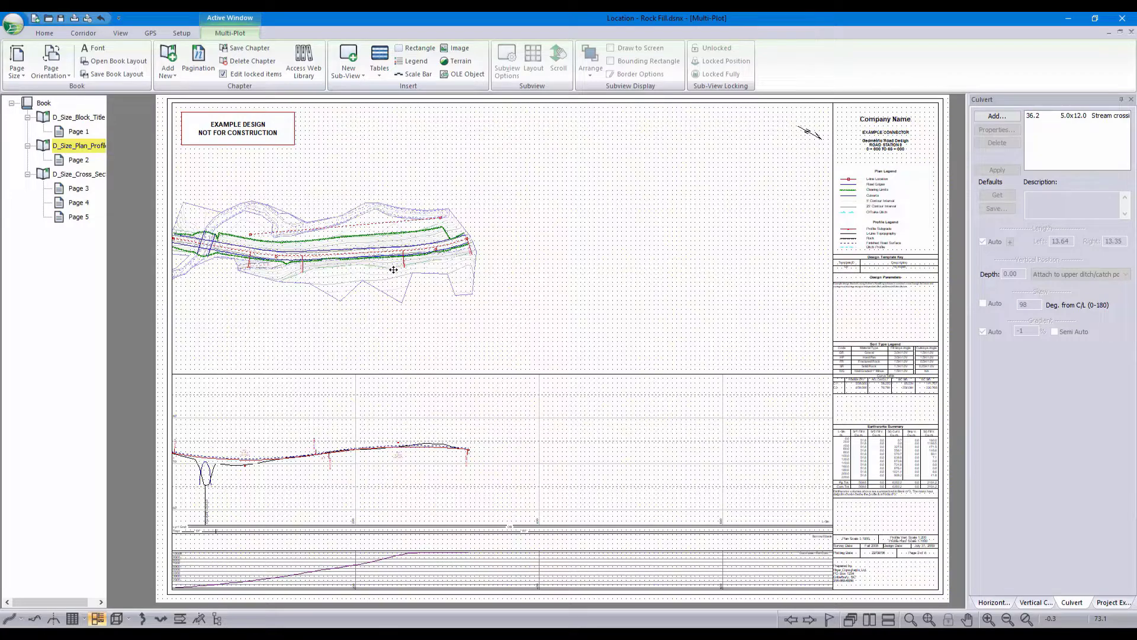
- Select the plan sub-view and review its scroll position options without changing them
left_click(569, 277)
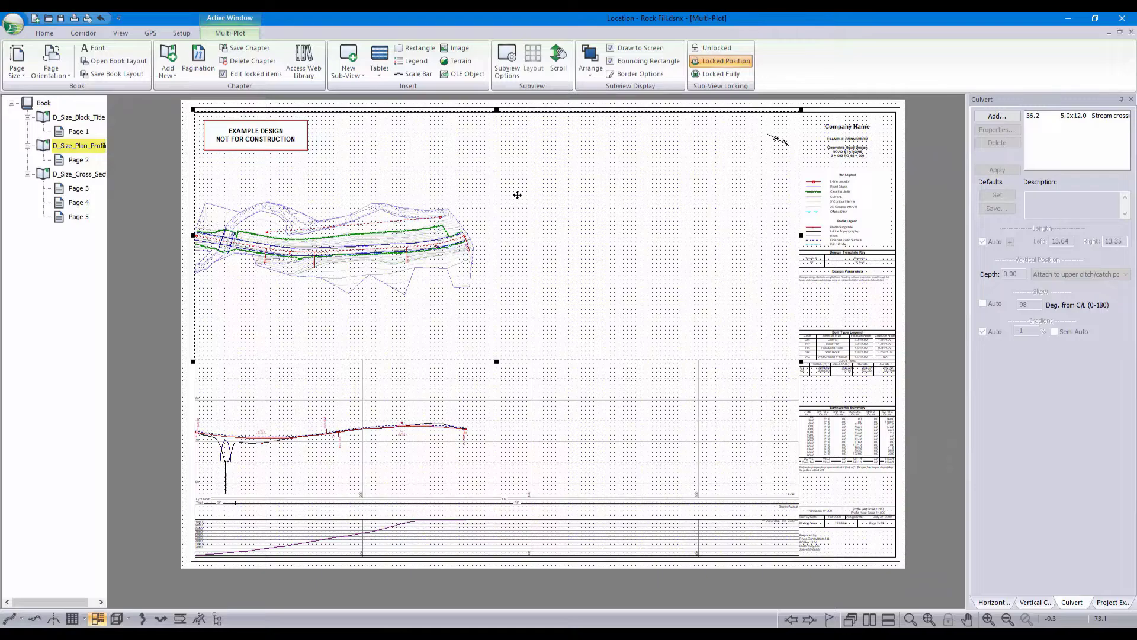
left_click(556, 62)
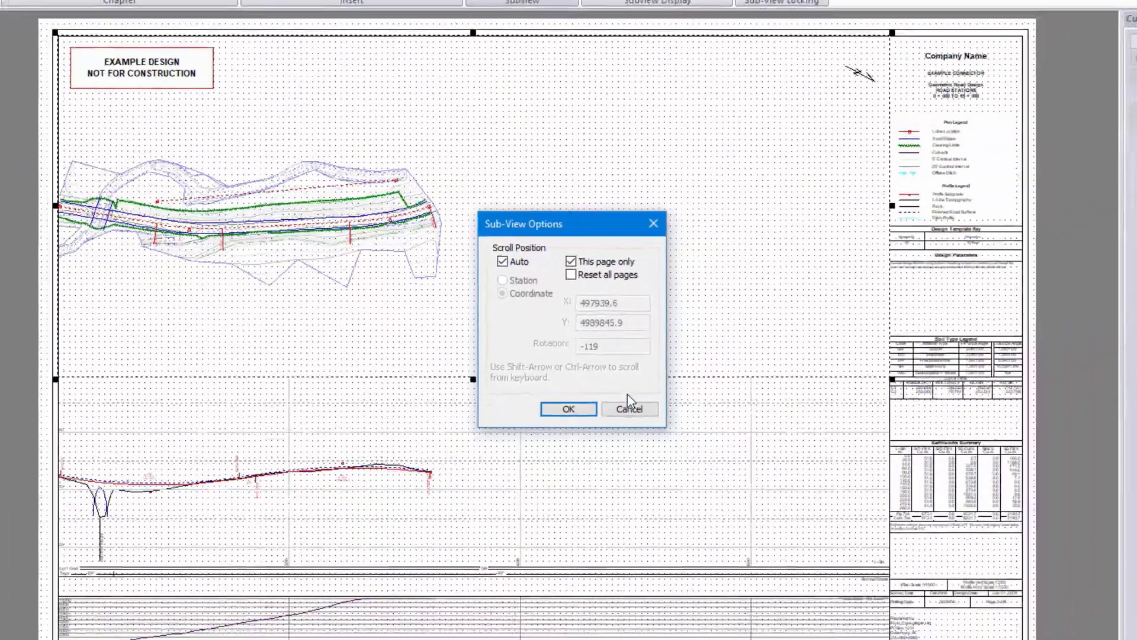
left_click(671, 464)
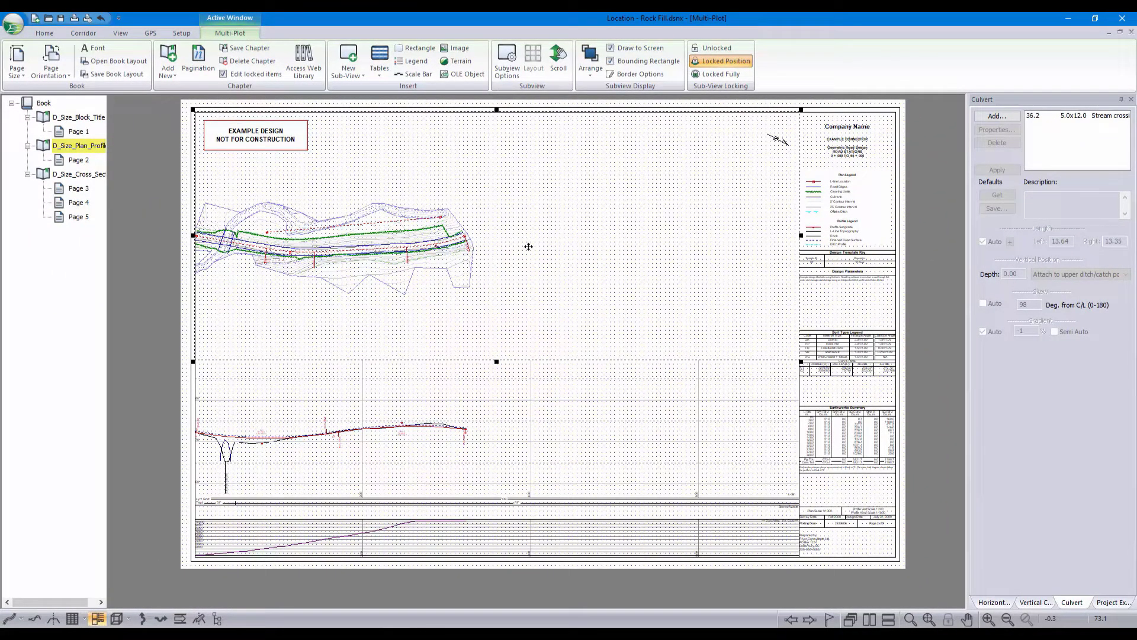
- Switch the plan sub-view's scroll position from automatic to station-based, starting from station -10
left_click(558, 66)
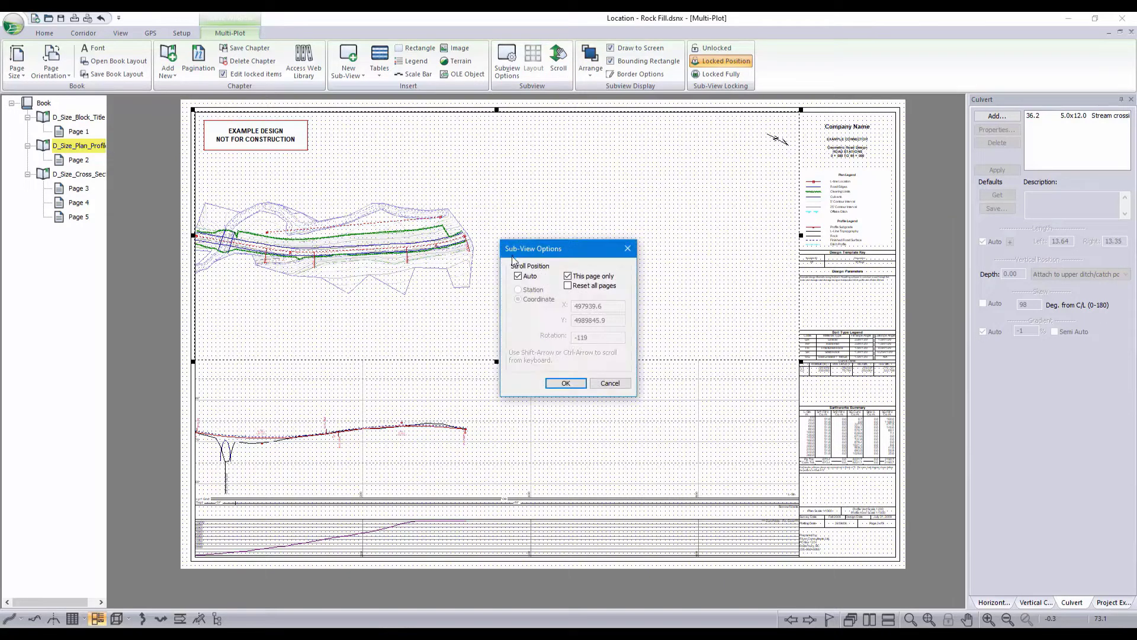
left_click(518, 277)
left_click(519, 290)
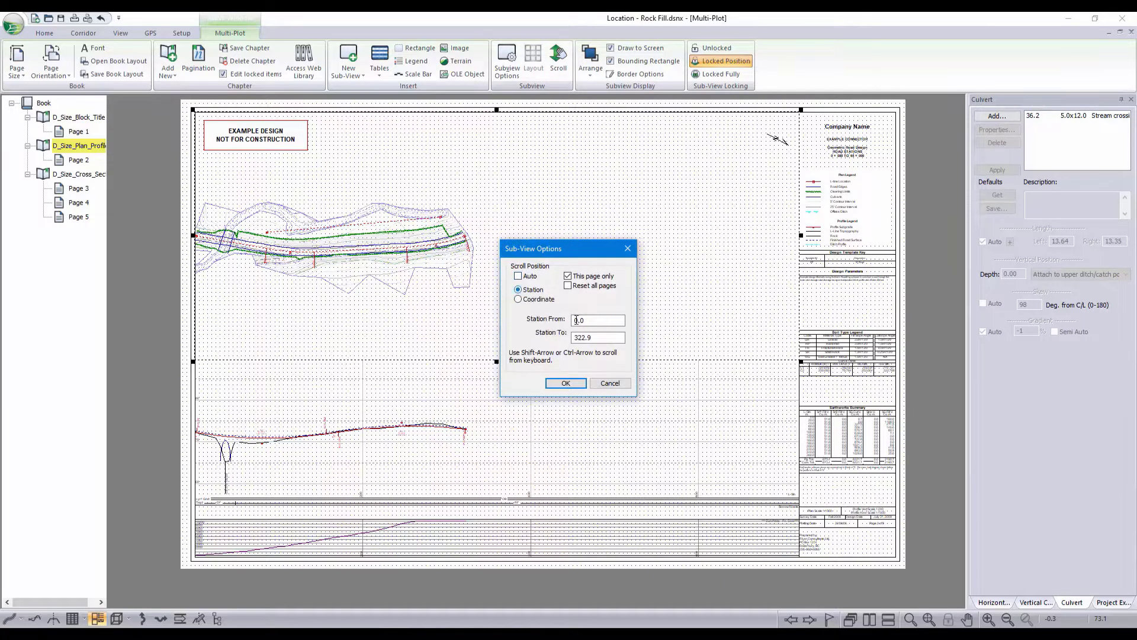
left_click_drag(596, 323, 500, 325)
type("-10")
left_click(578, 382)
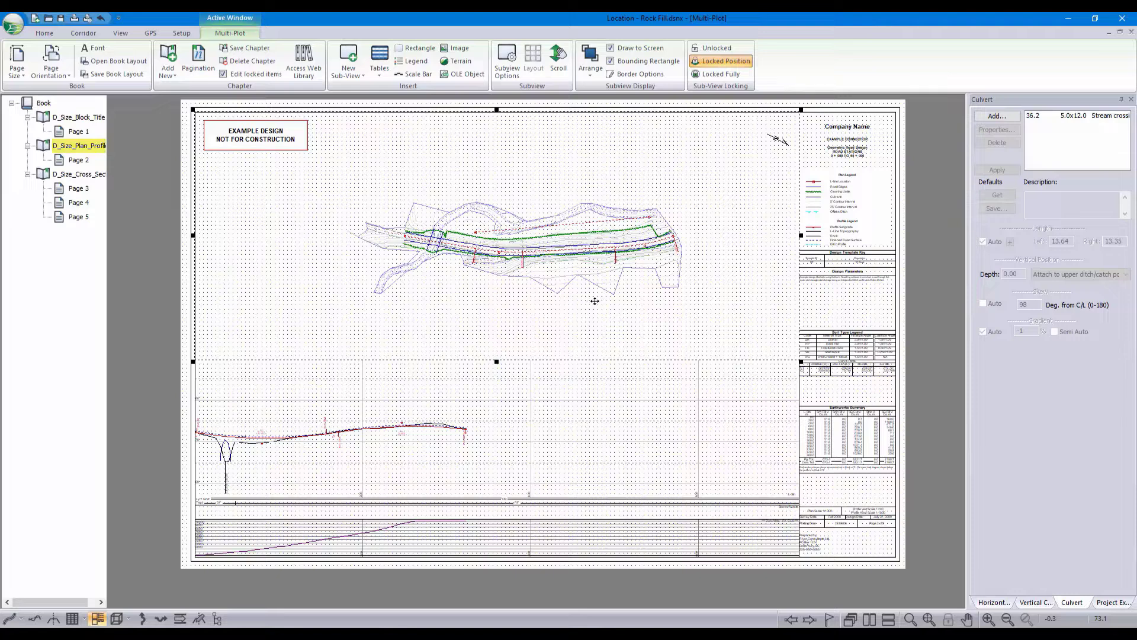
- Review the coordinate and rotation settings for the plan sub-view's scroll position, leaving them unapplied
left_click(557, 62)
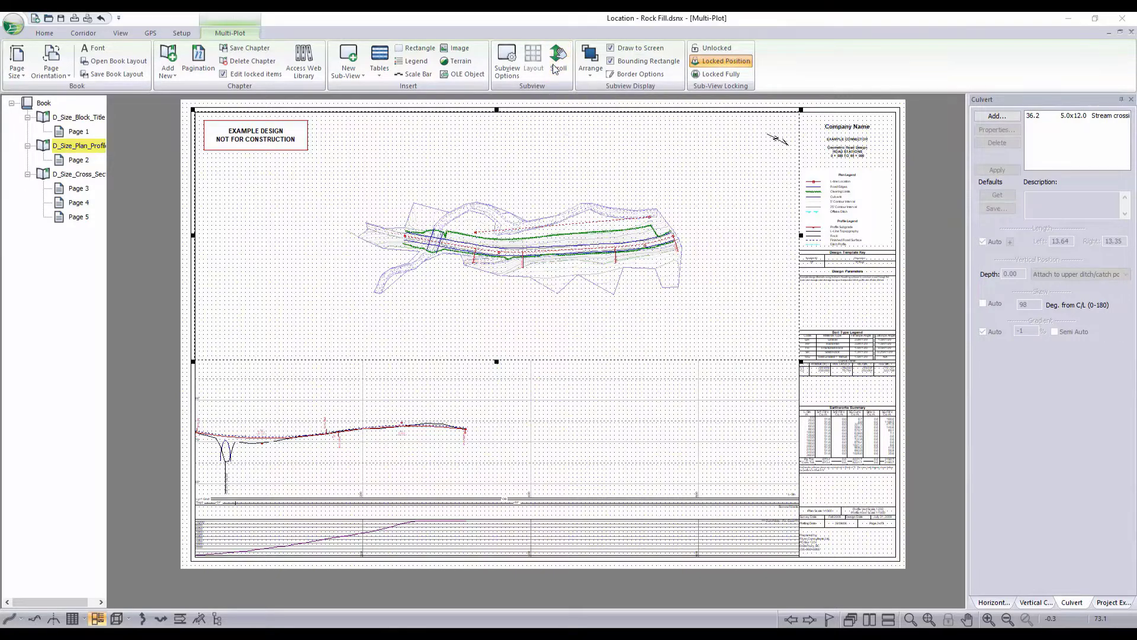
left_click(519, 300)
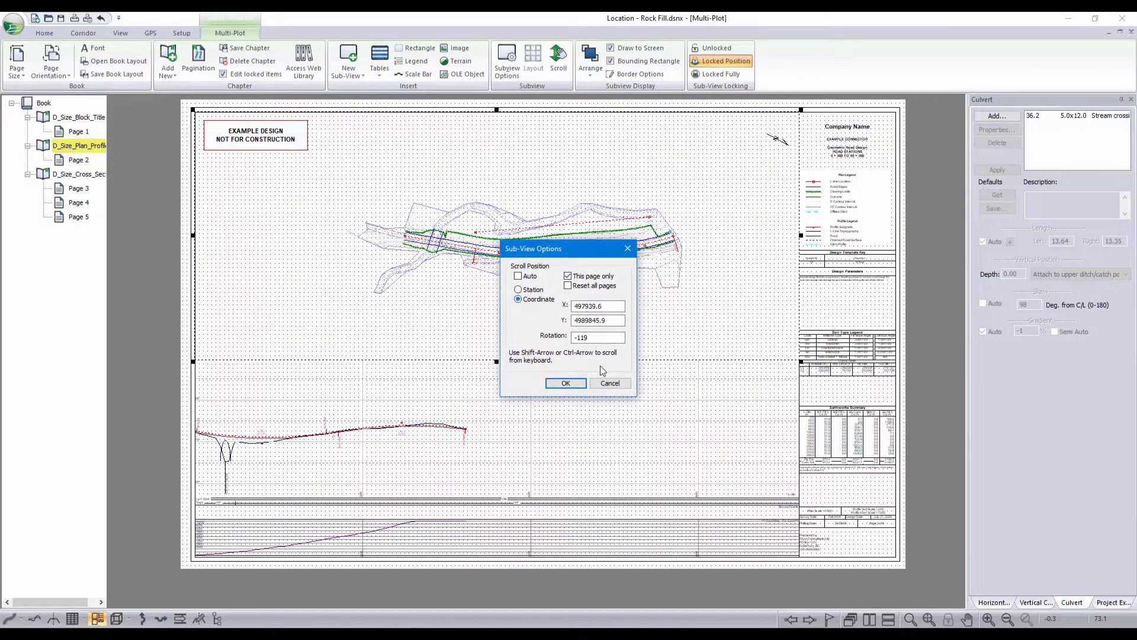
left_click(609, 383)
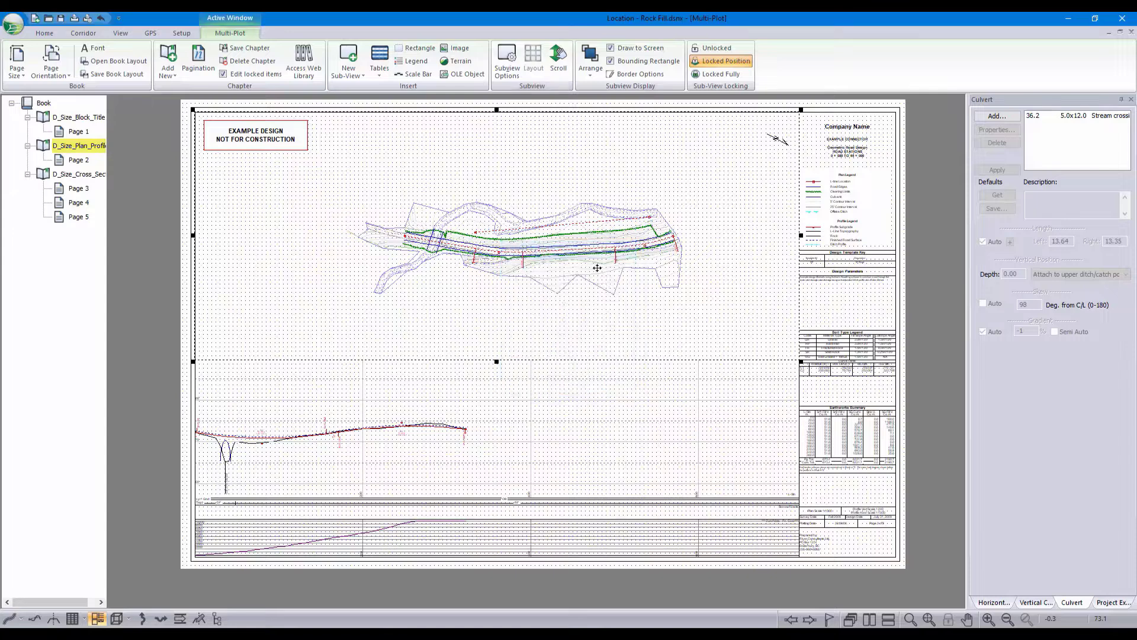
- Nudge the plan drawing back and forth horizontally within its sub-view, leaving it slightly further left
left_click(539, 244)
key("Return")
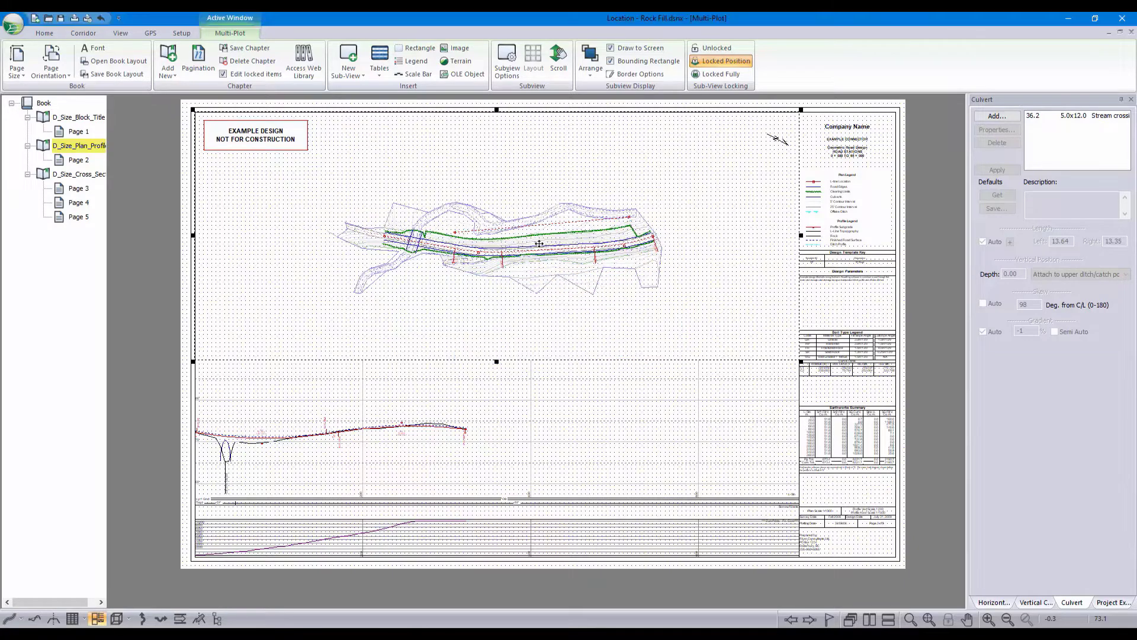
key("Left")
key("Left")
key("Left")
key("Right")
key("Right")
key("Right")
- Rotate the plan drawing in both directions within its sub-view and return it to its starting orientation
key("ctrl+Right")
key("ctrl+Right")
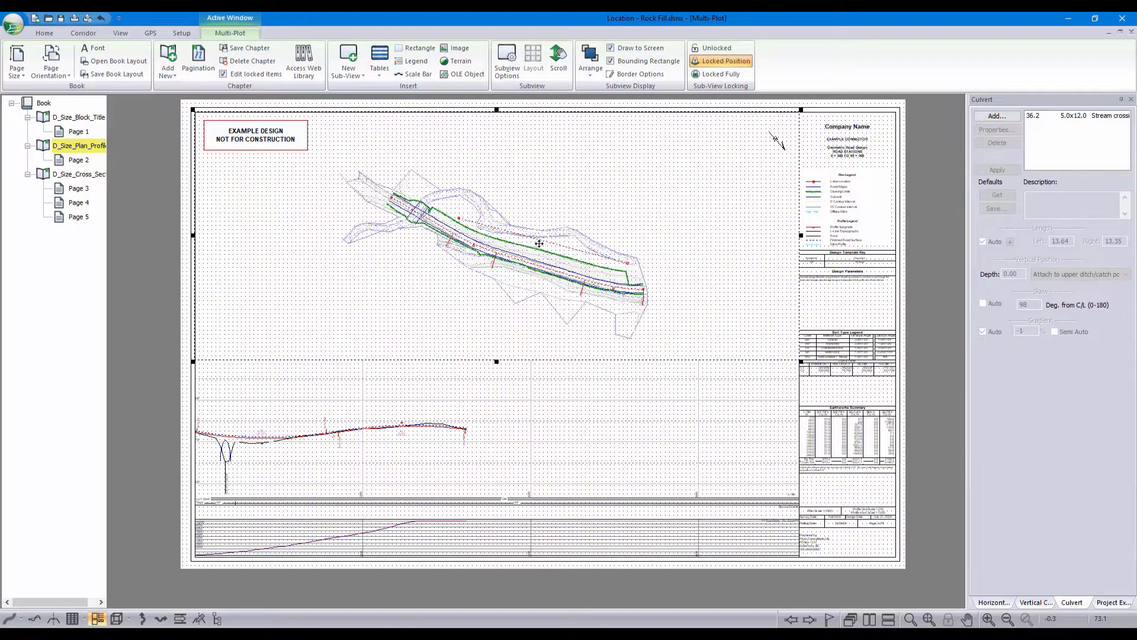
key("ctrl+Left")
key("ctrl+Left")
key("ctrl+Left")
key("ctrl+Left")
key("ctrl+Right")
key("ctrl+Right")
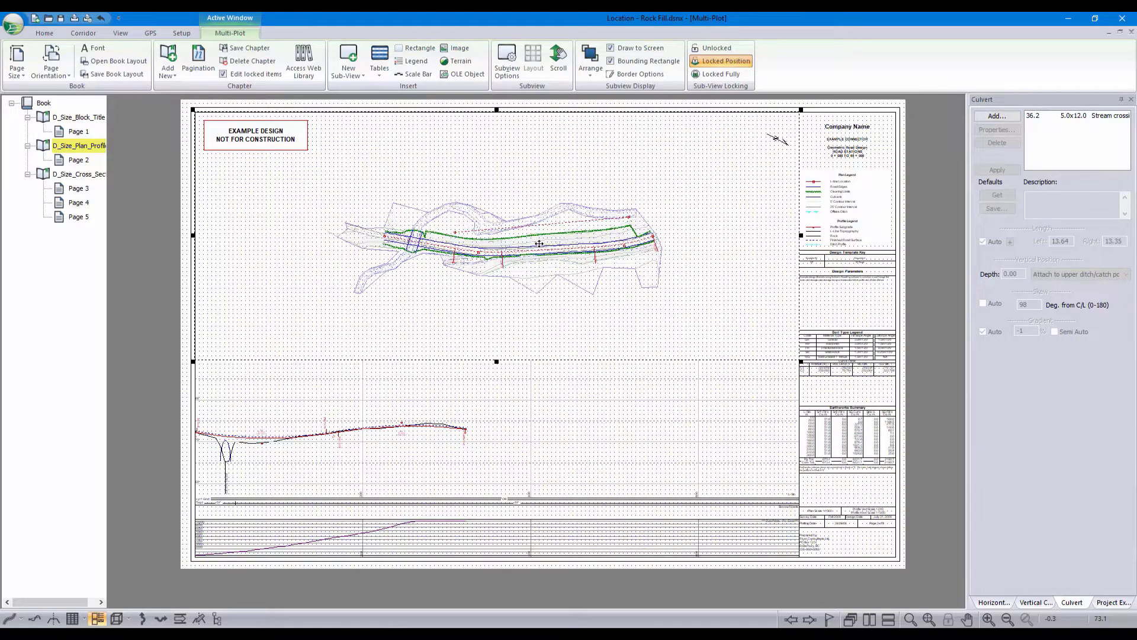